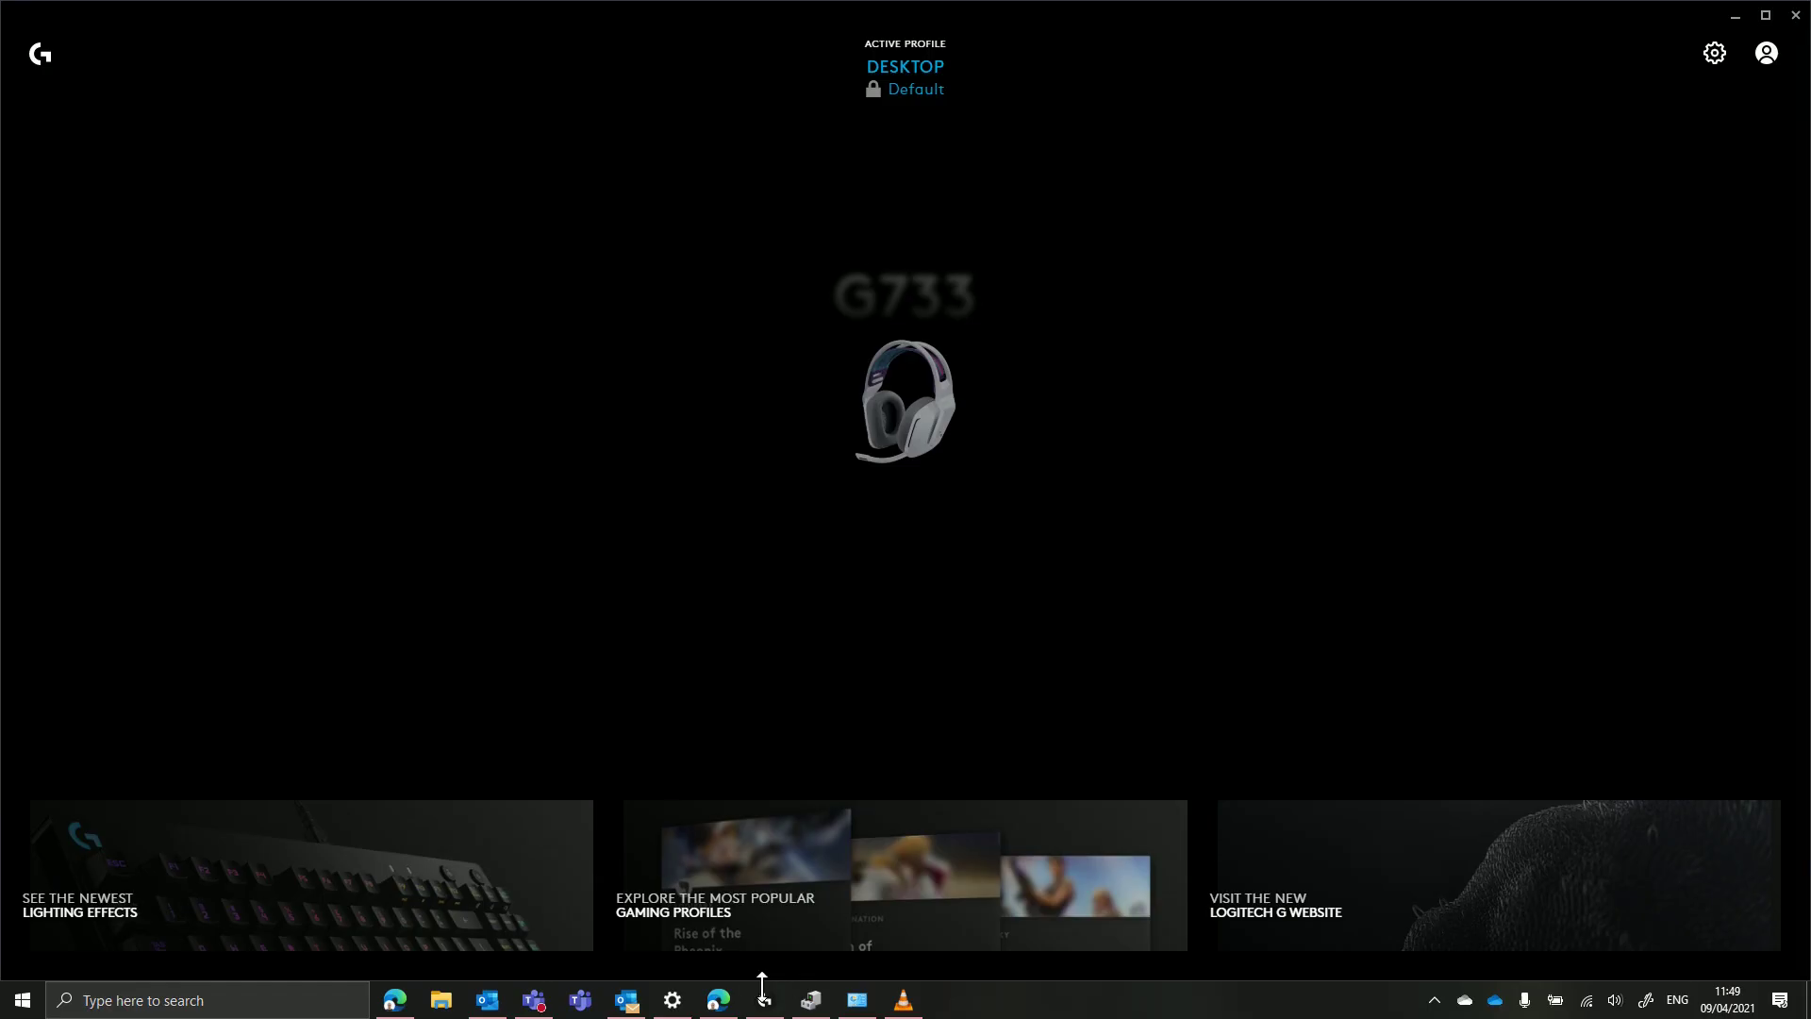
- Confirm the G733 Gaming Headset is listed in Device Manager, then close the window
click(810, 1001)
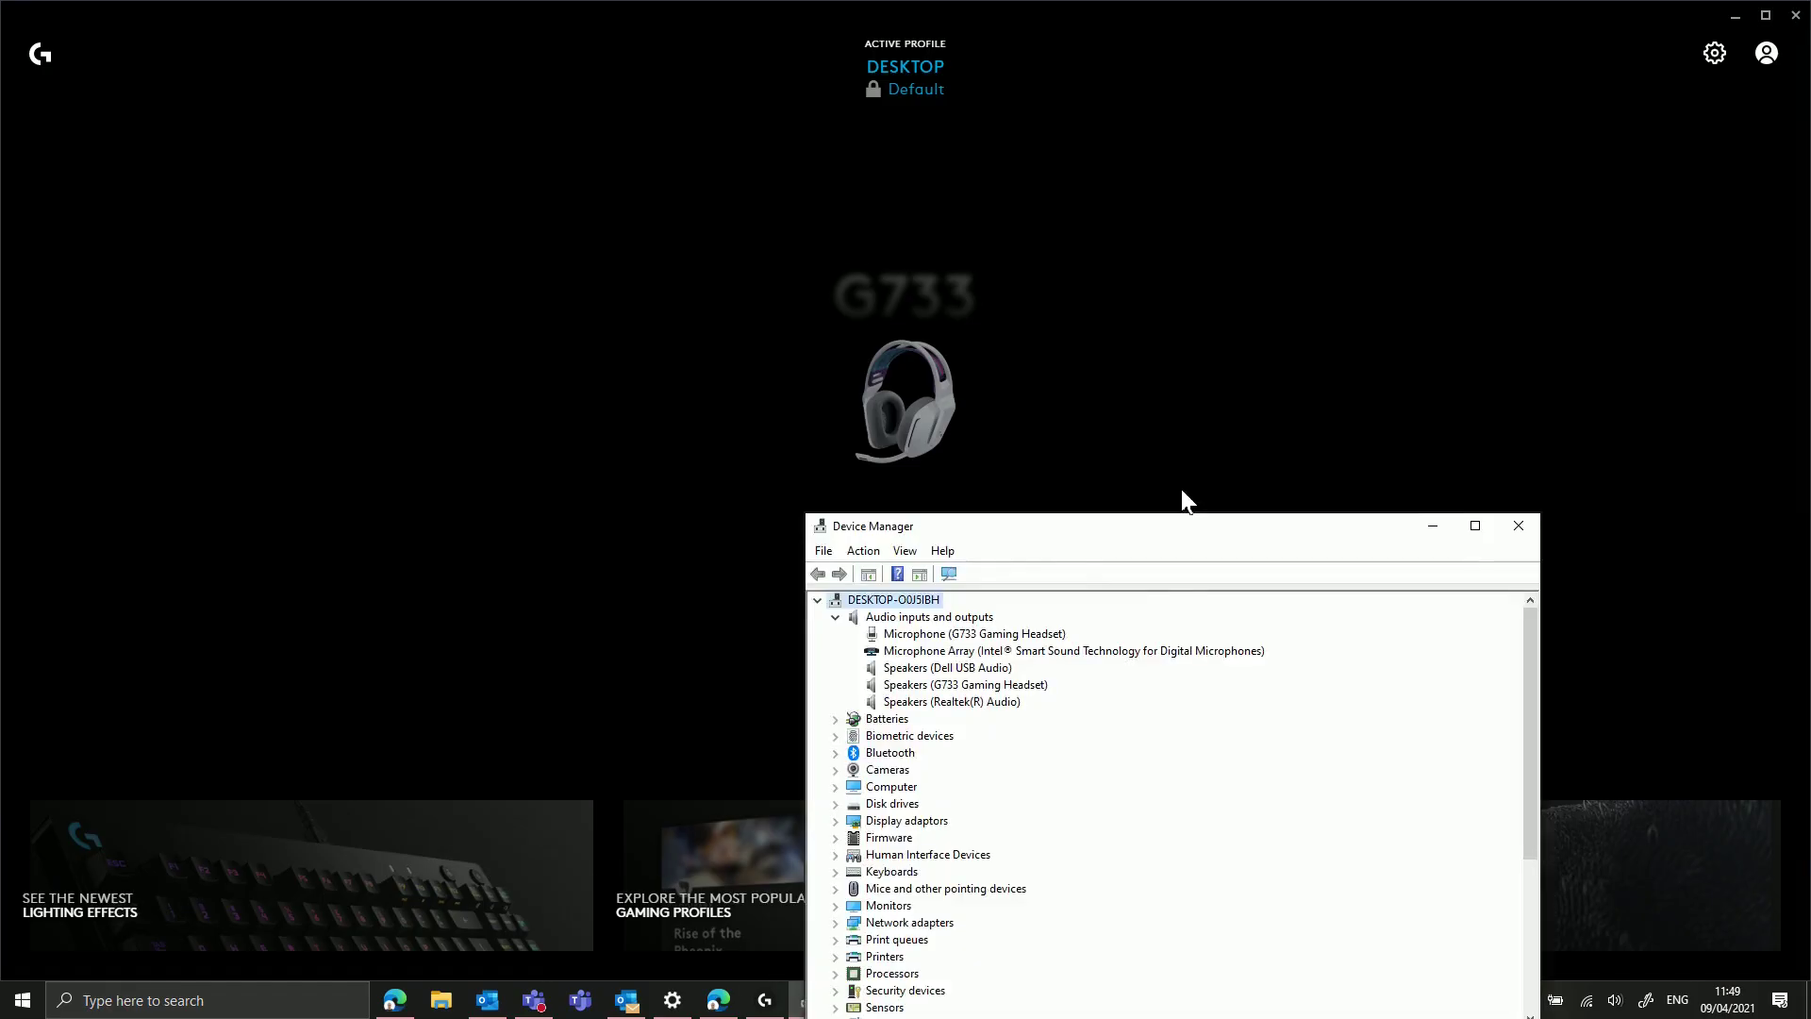
drag(1182, 516, 1367, 132)
scroll(1297, 410, down, 5)
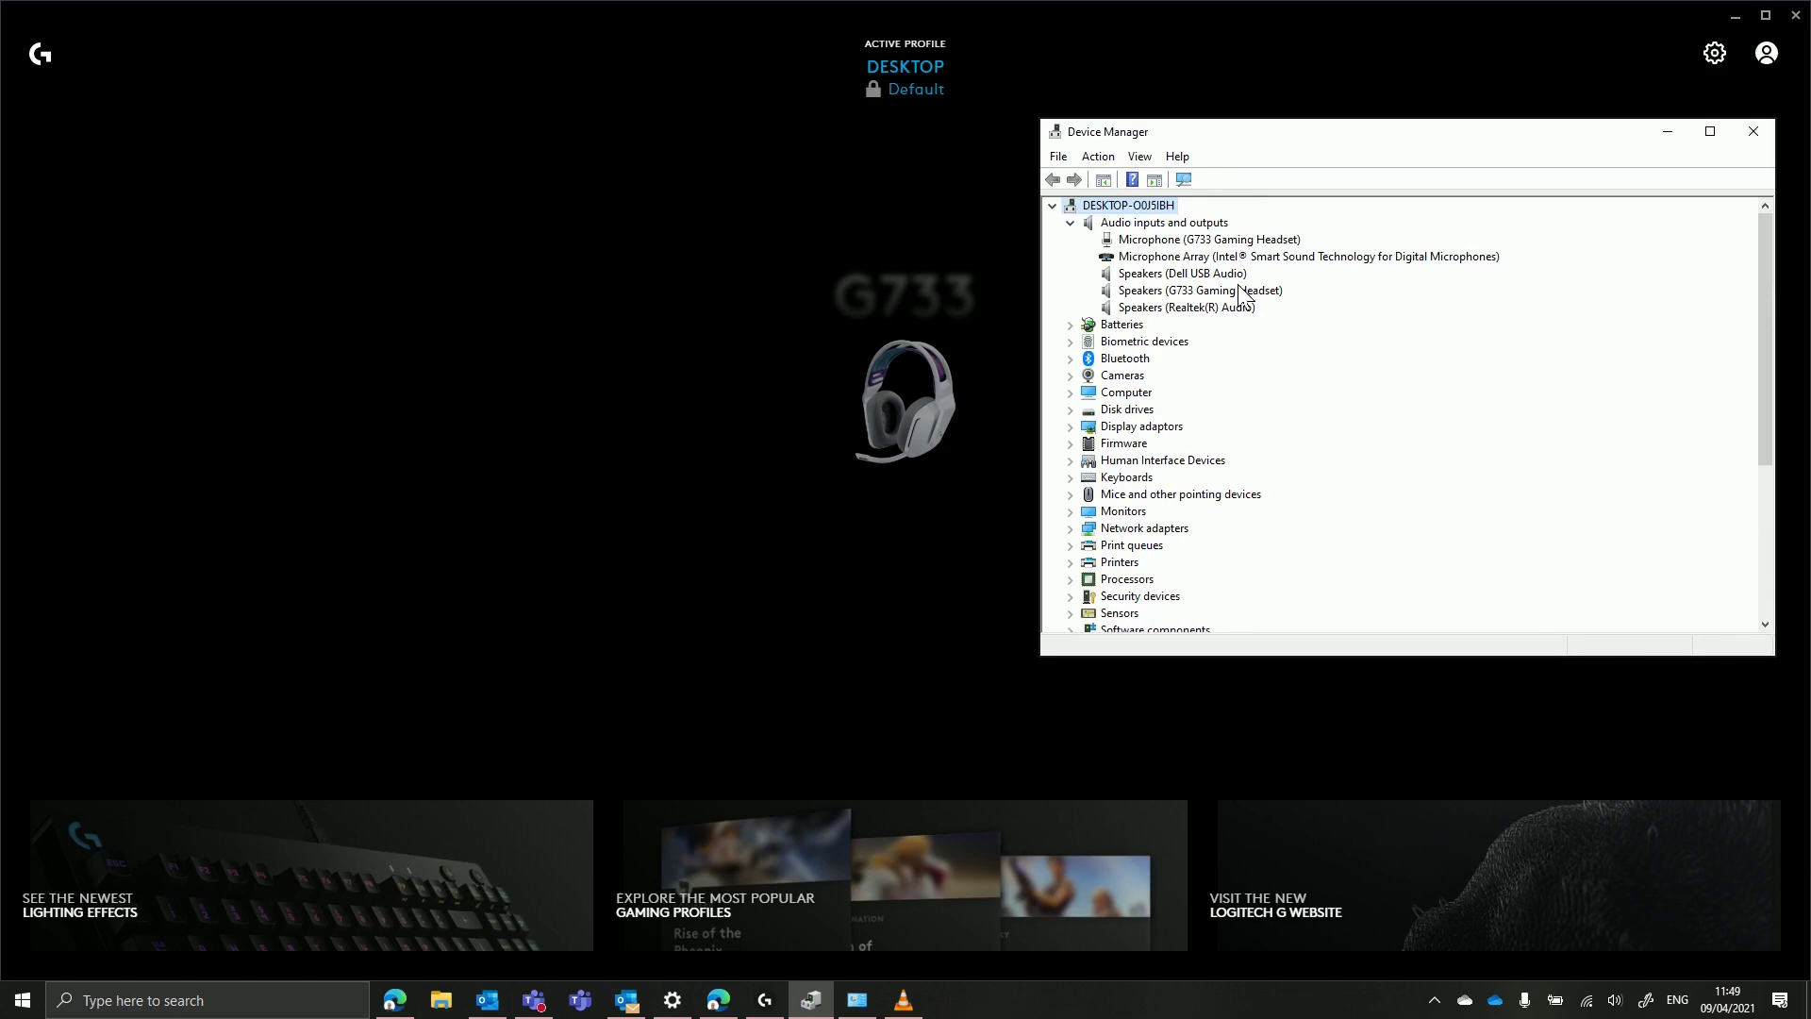
click(1754, 135)
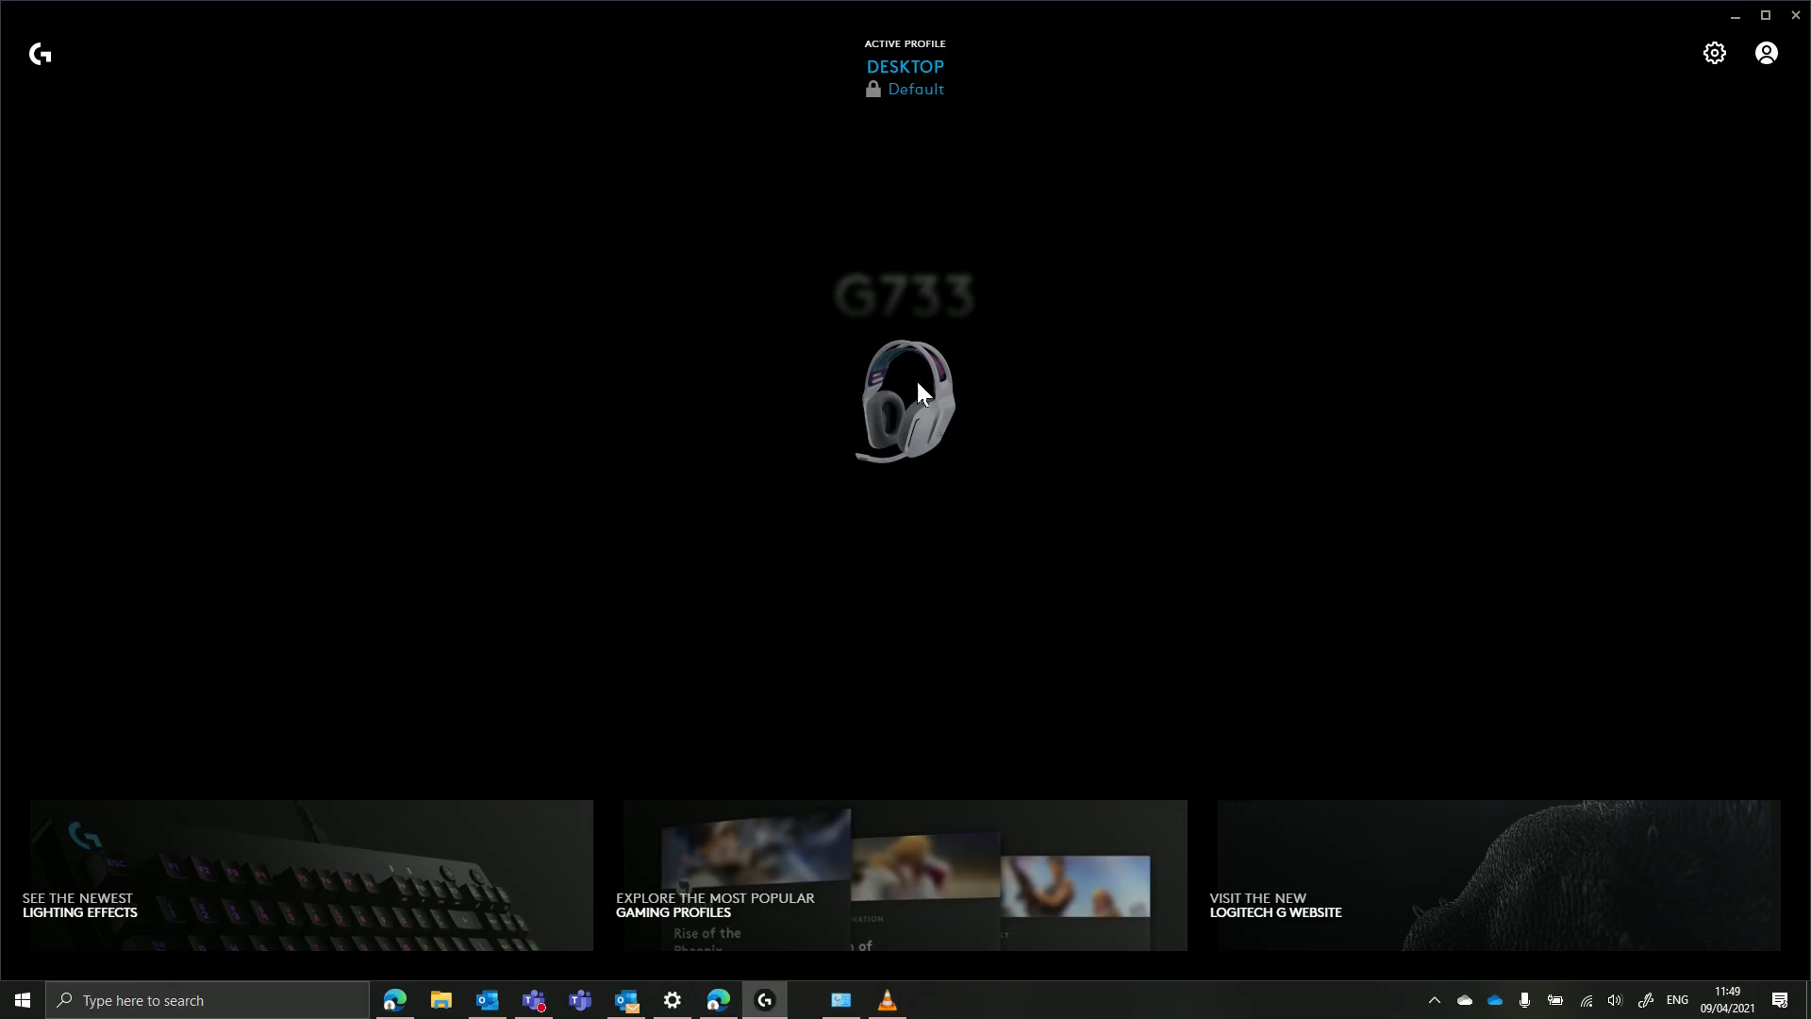
click(1717, 51)
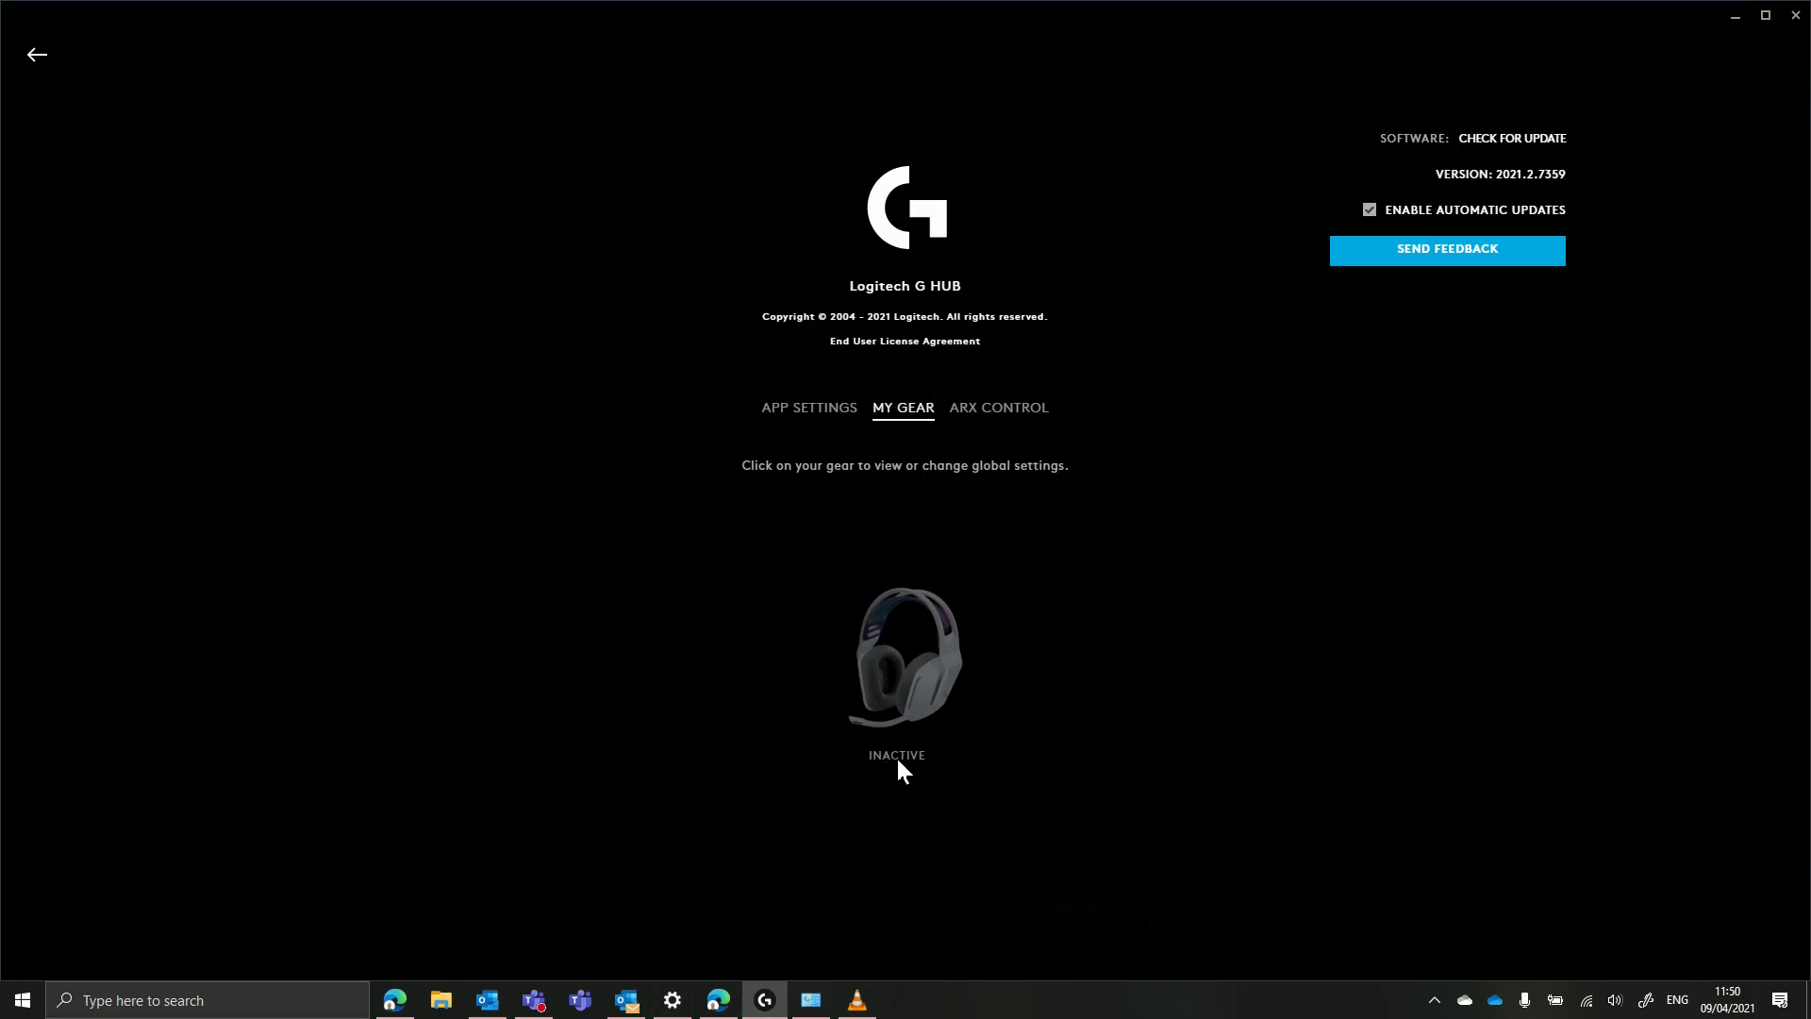
click(56, 46)
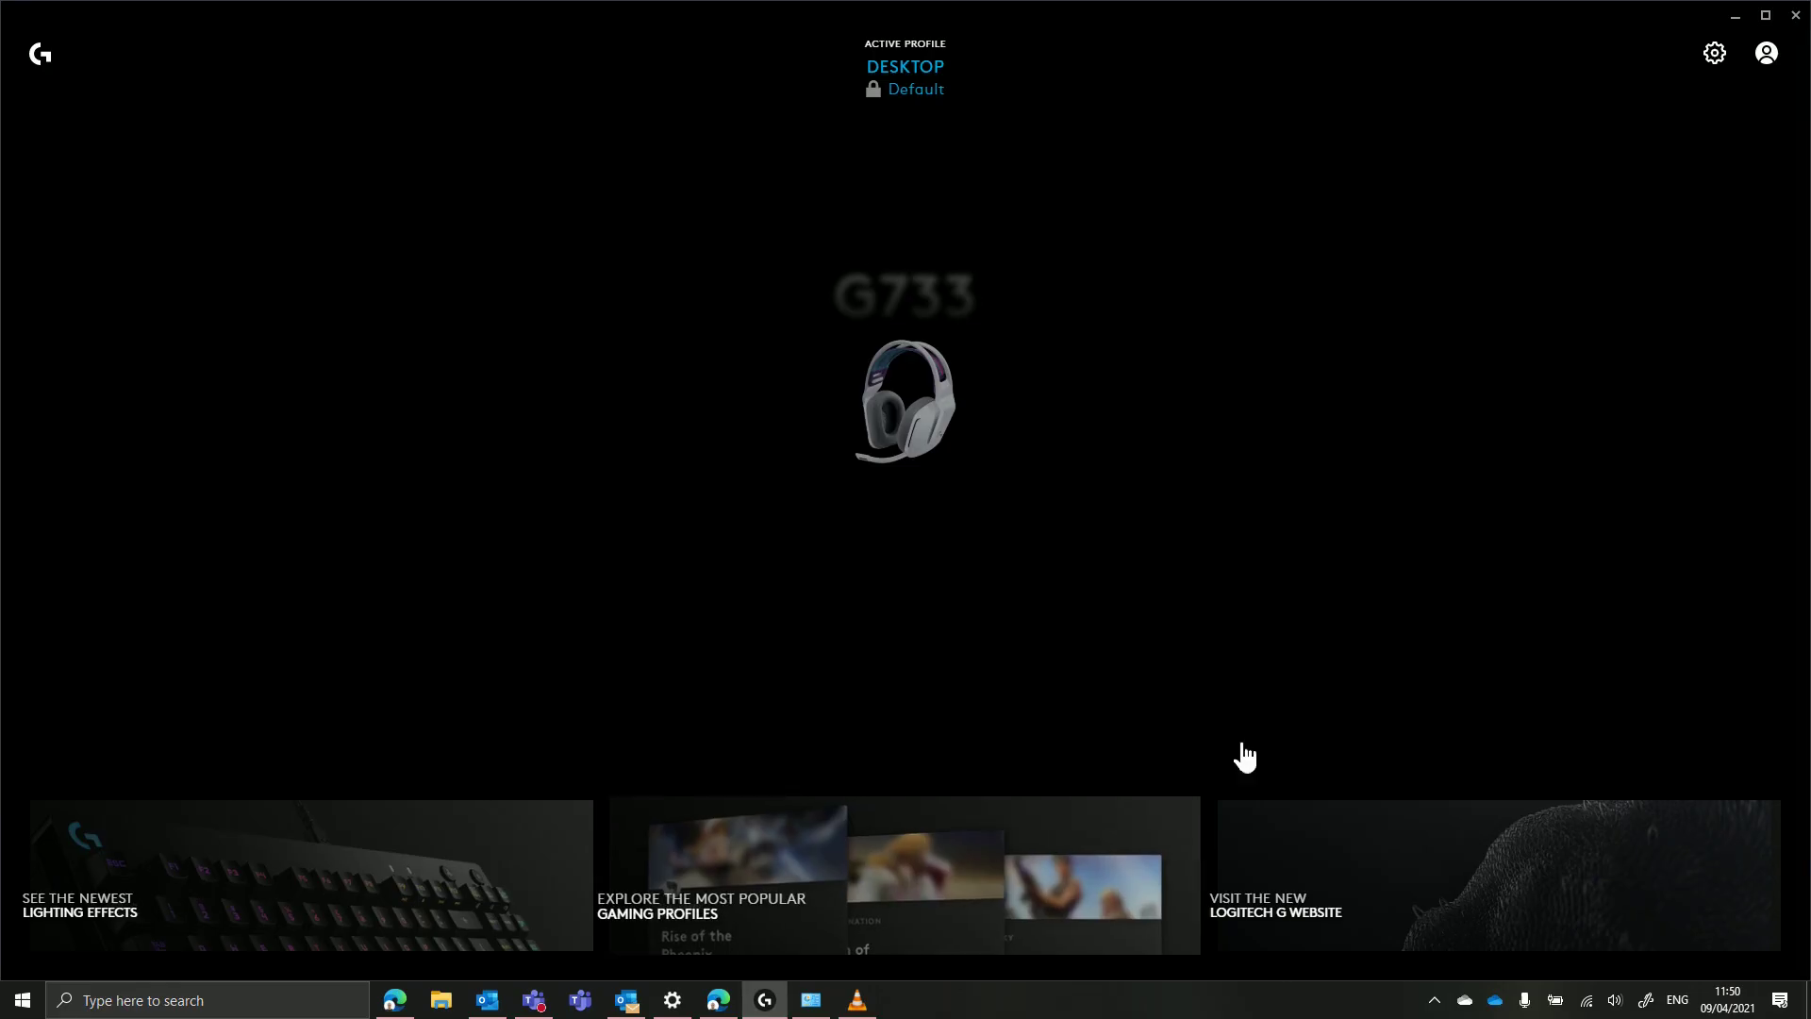
- Open the Sound dialog from the tray volume icon and show the Playback devices list
right_click(1615, 1001)
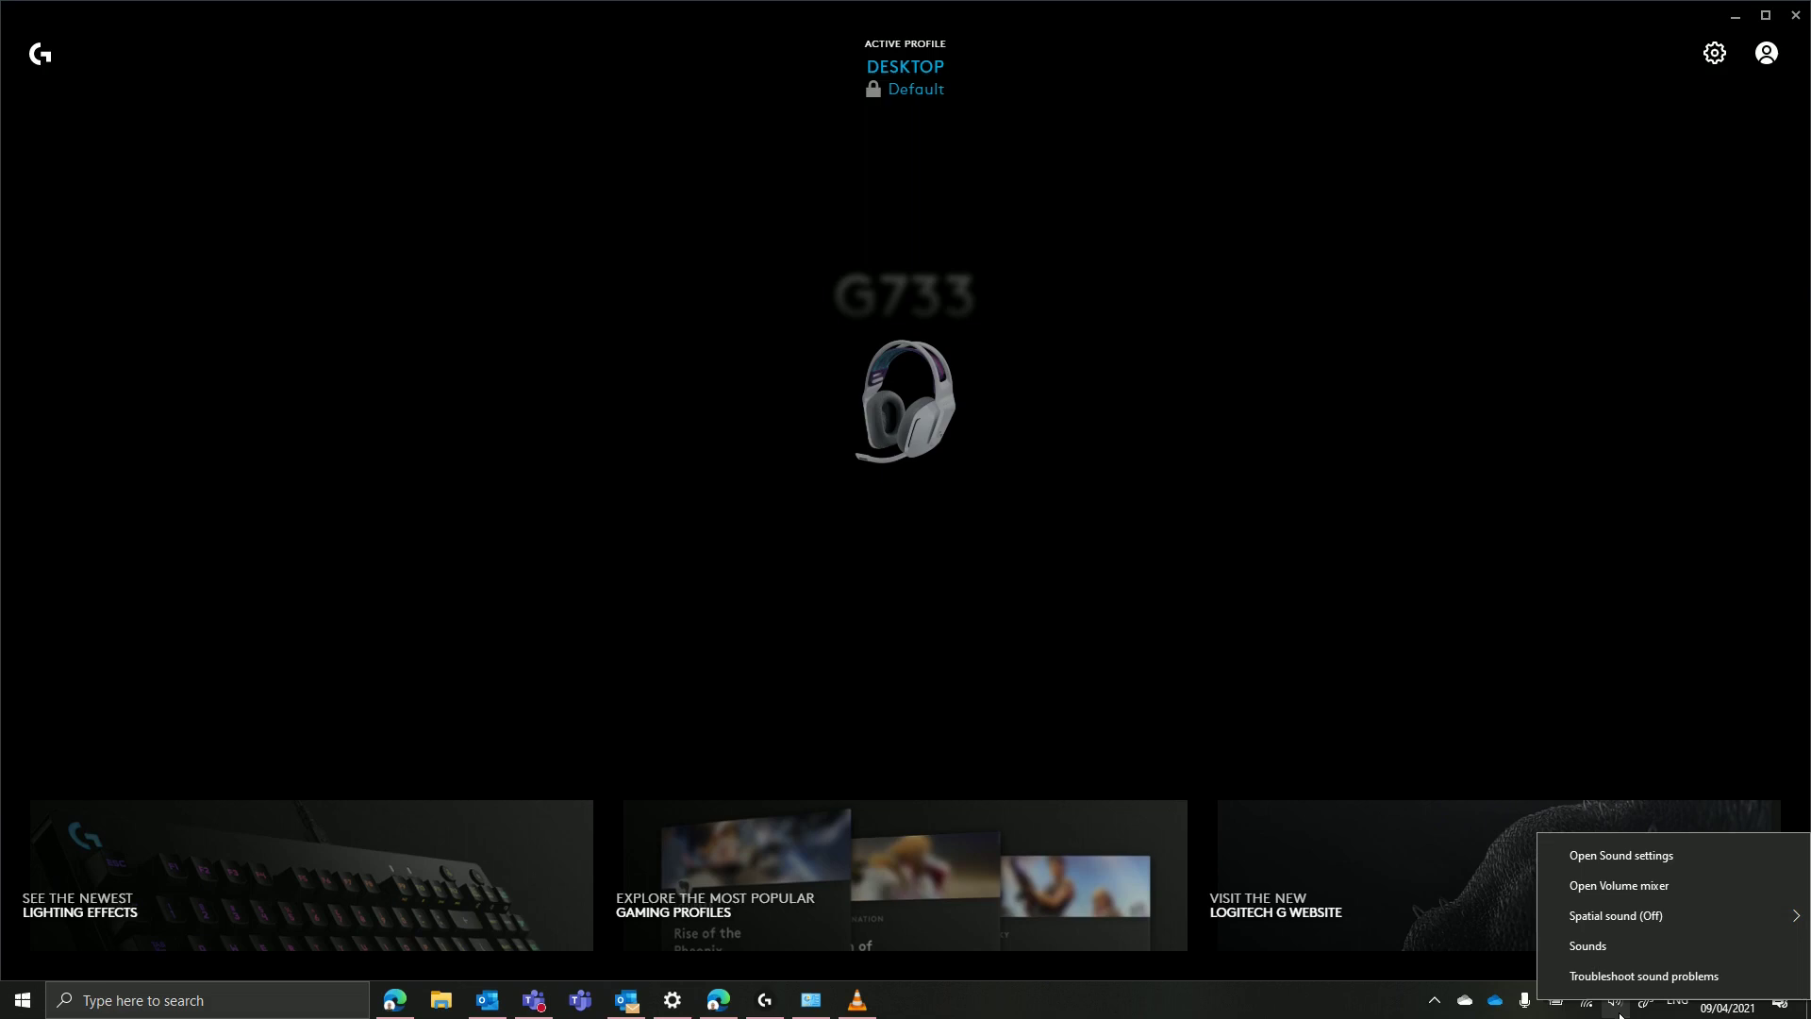
click(1602, 949)
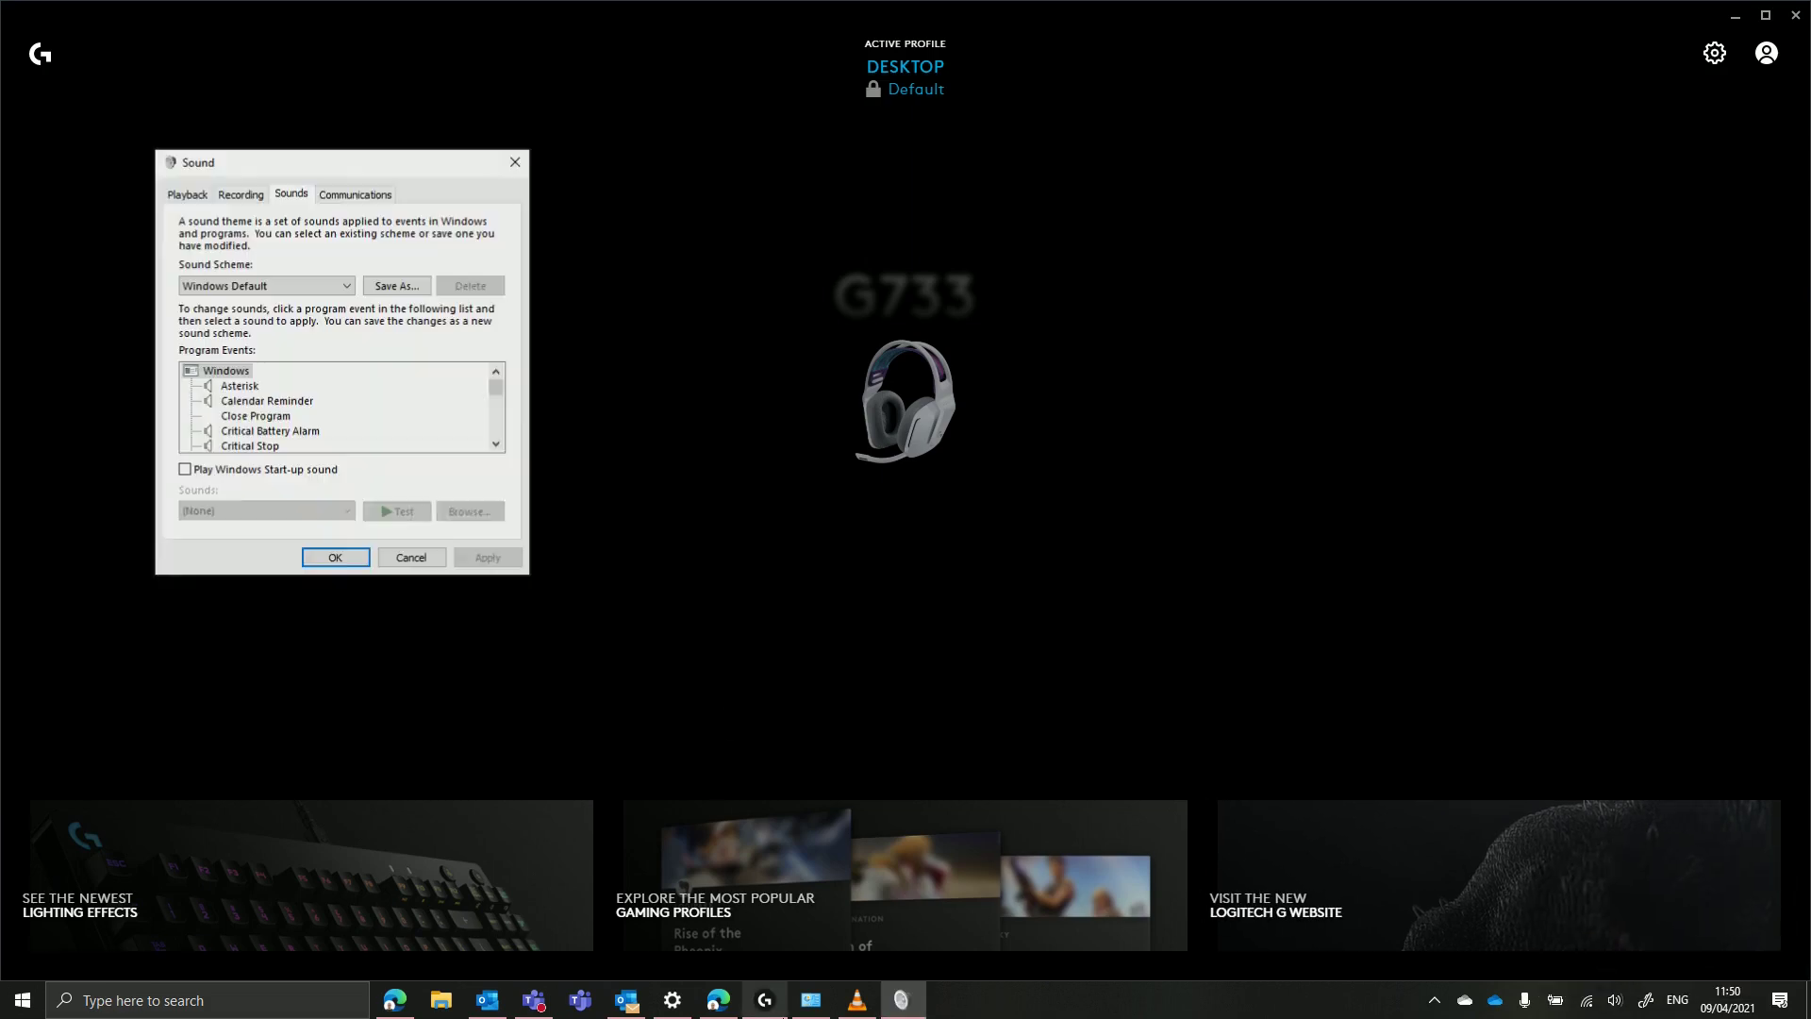
drag(274, 166, 438, 191)
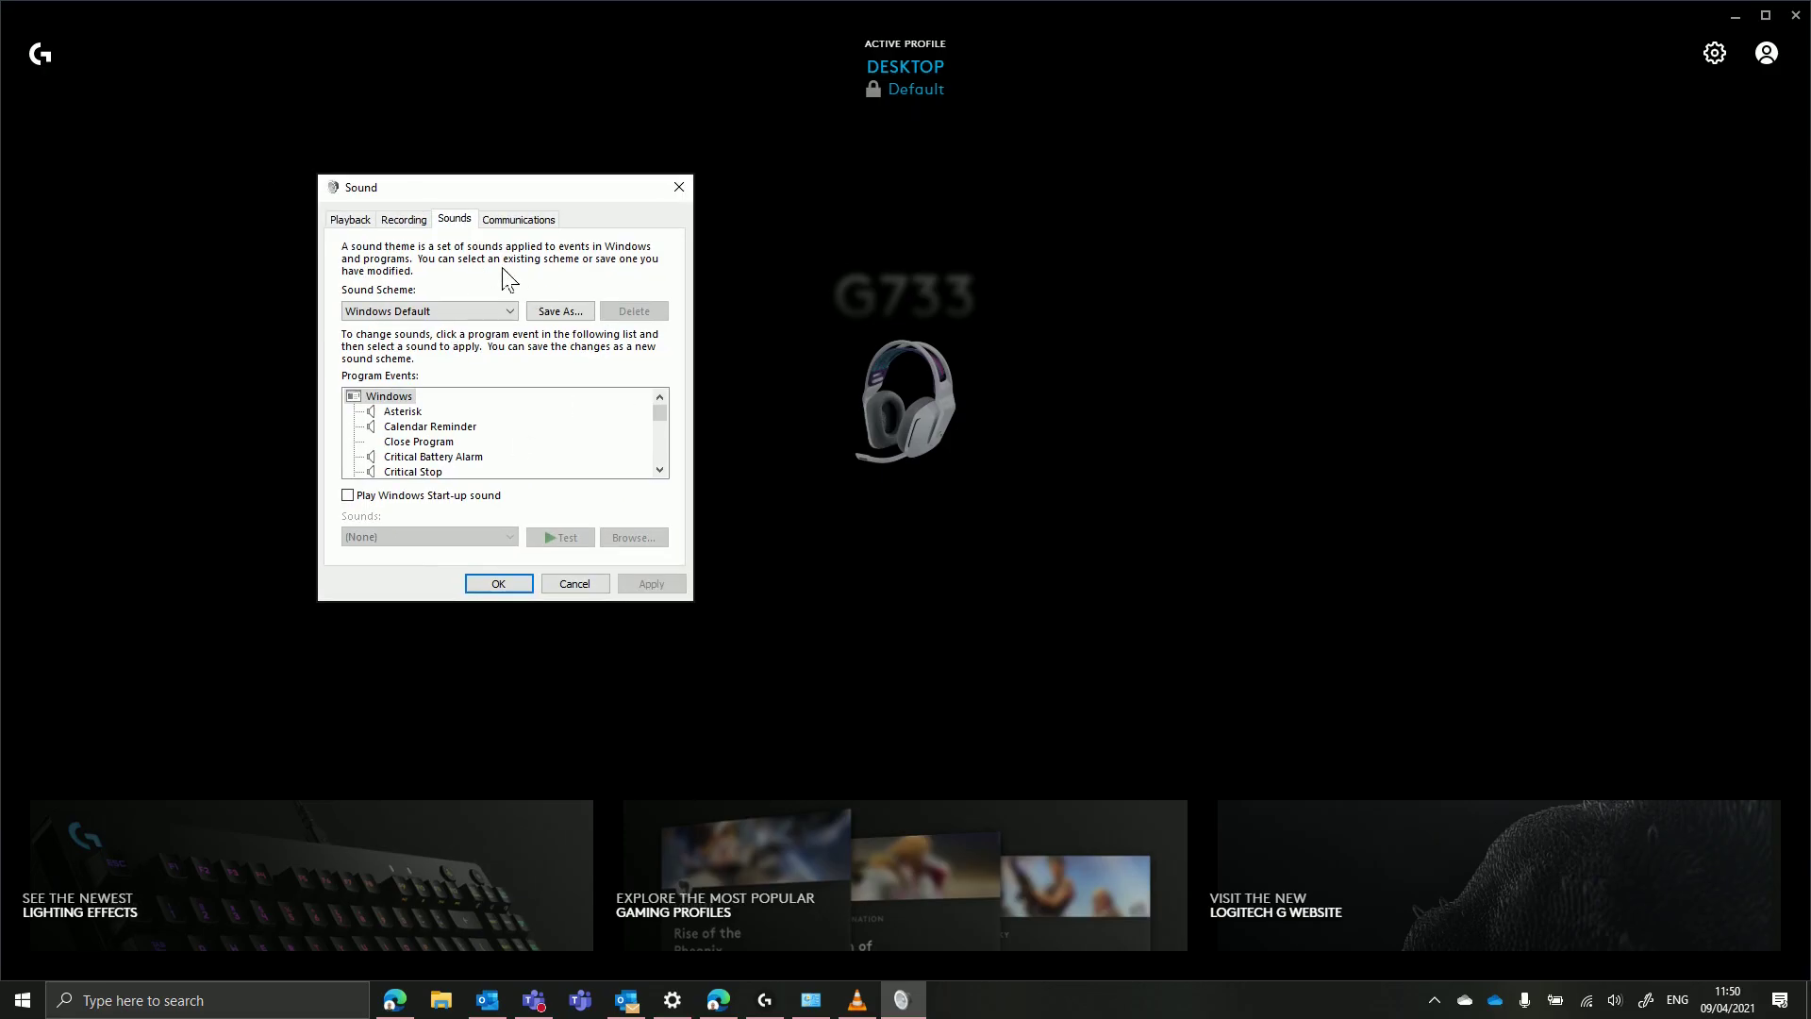
click(351, 219)
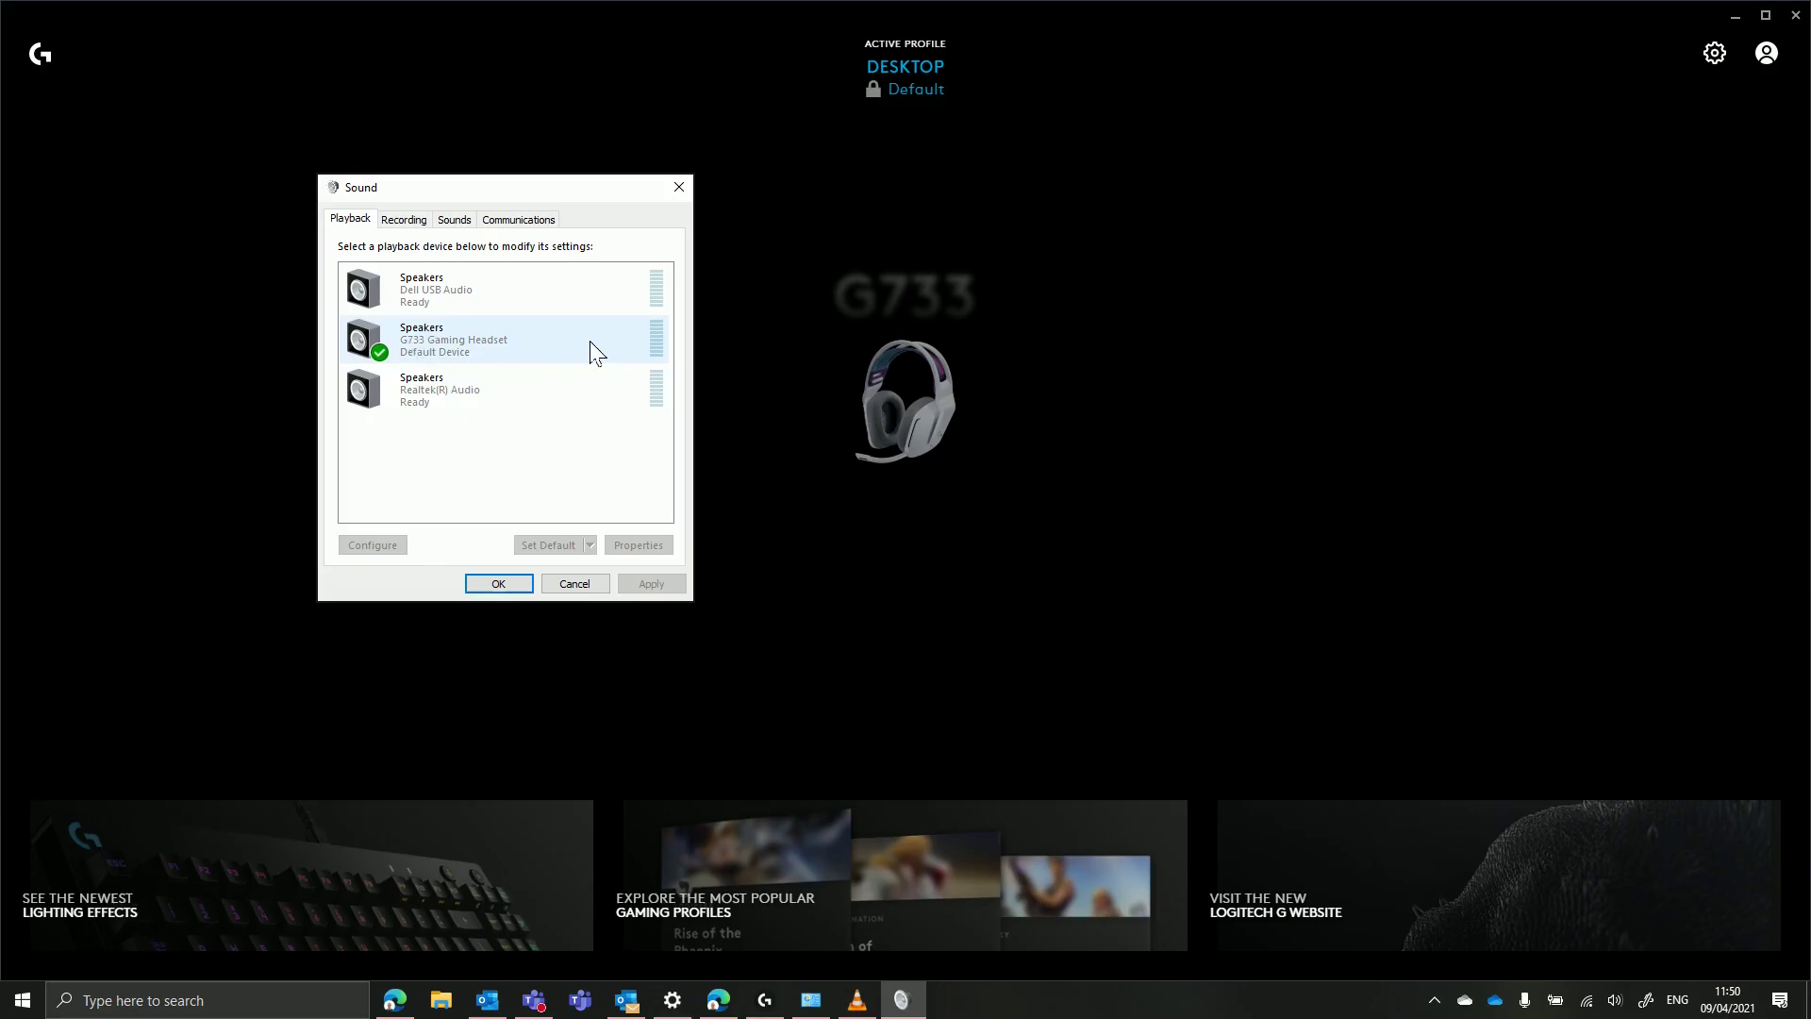
- Inspect the G733 Speakers' controller properties, noting Intel Corporation as manufacturer, then dismiss them
click(451, 335)
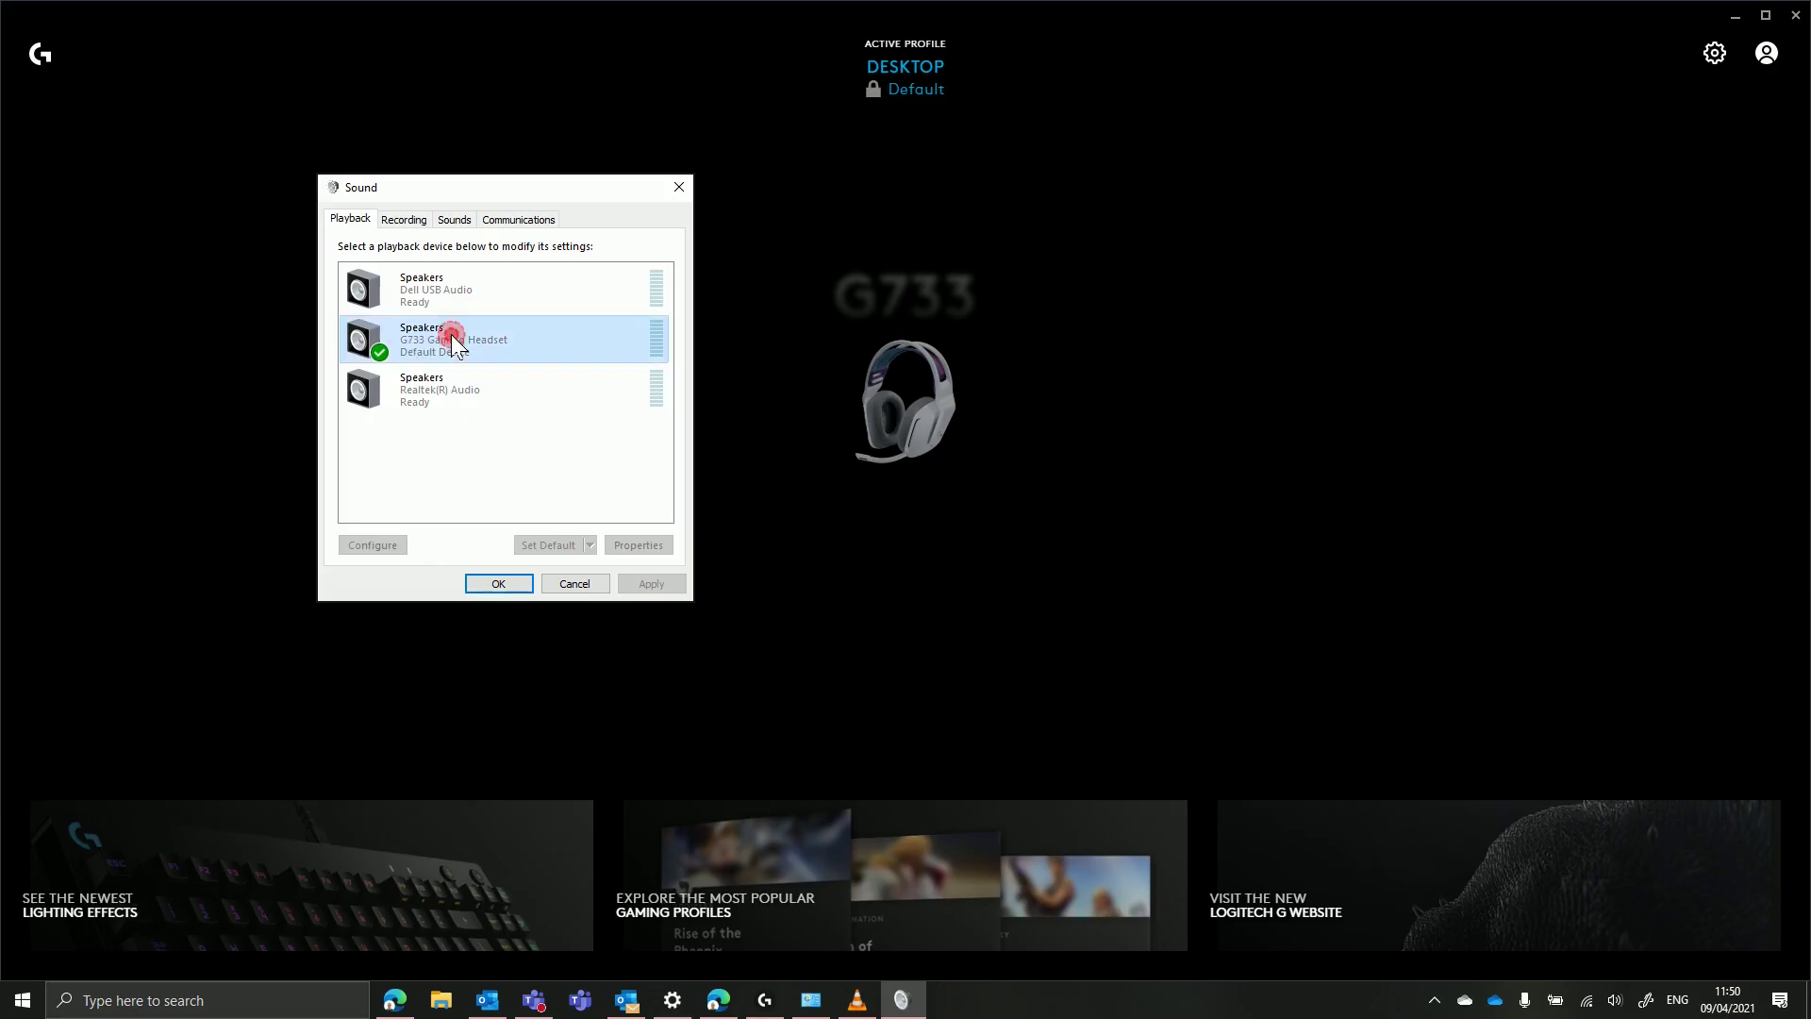
double_click(452, 335)
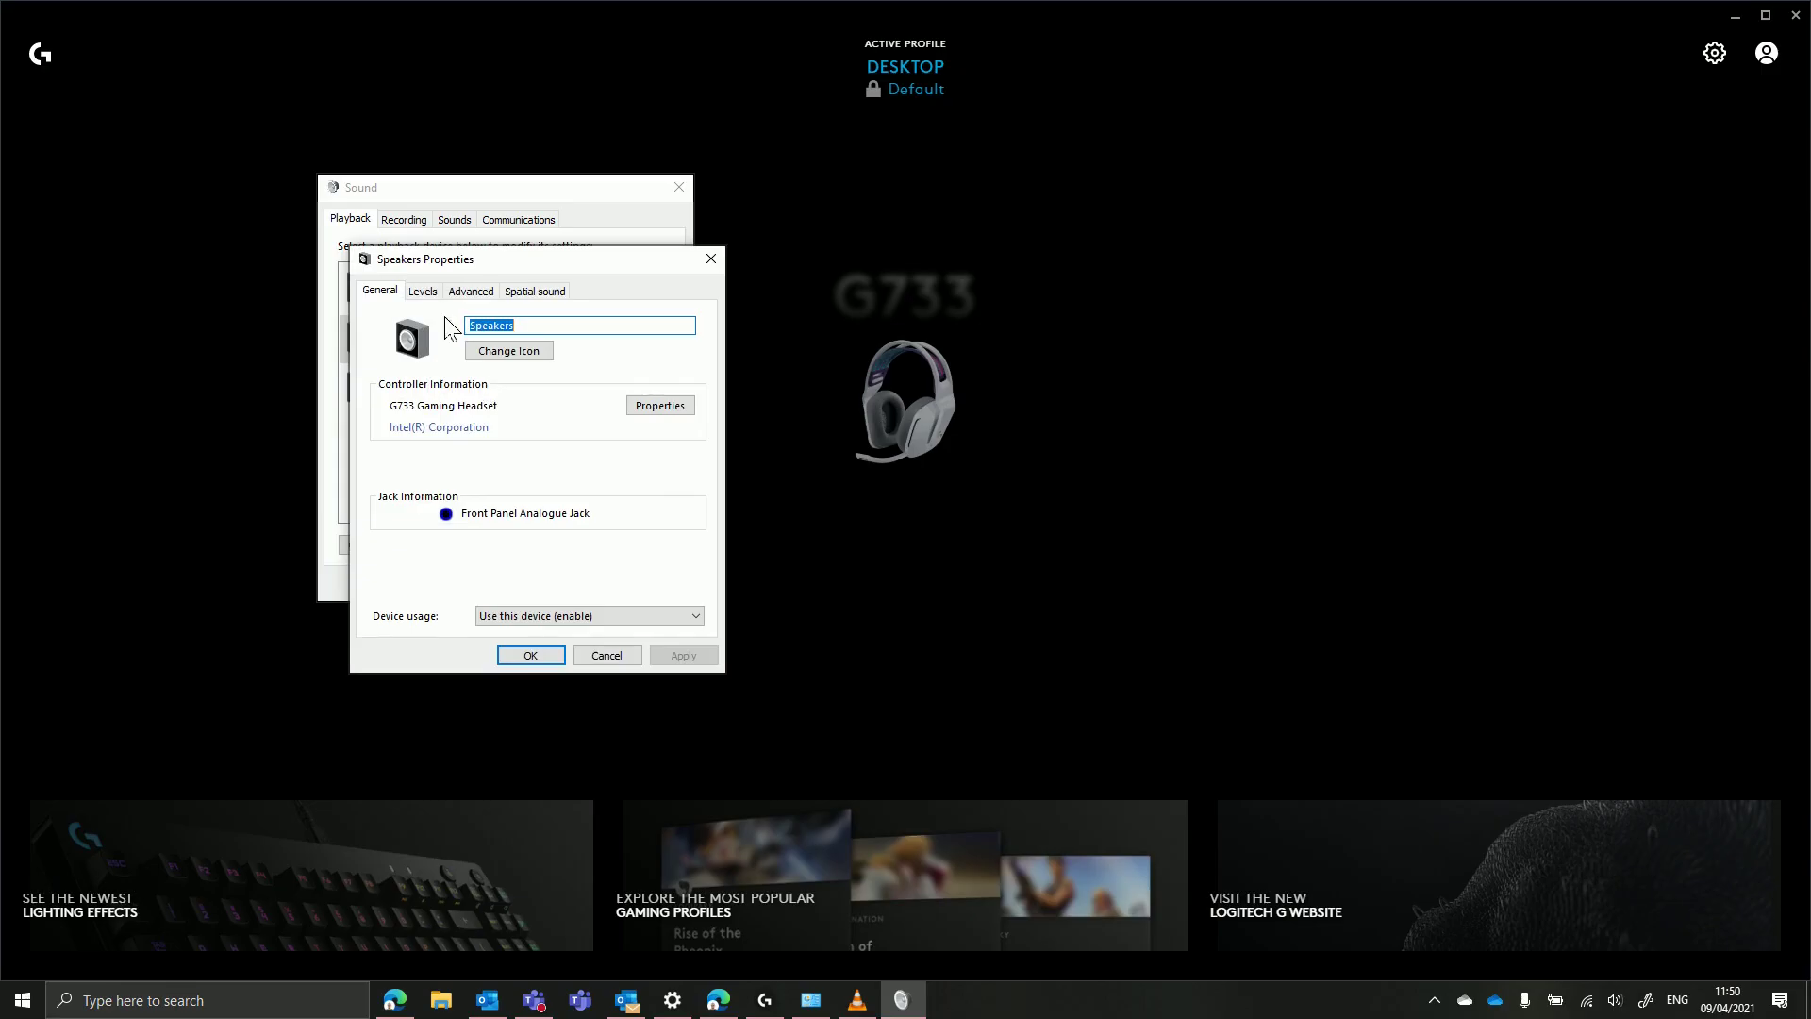
click(654, 410)
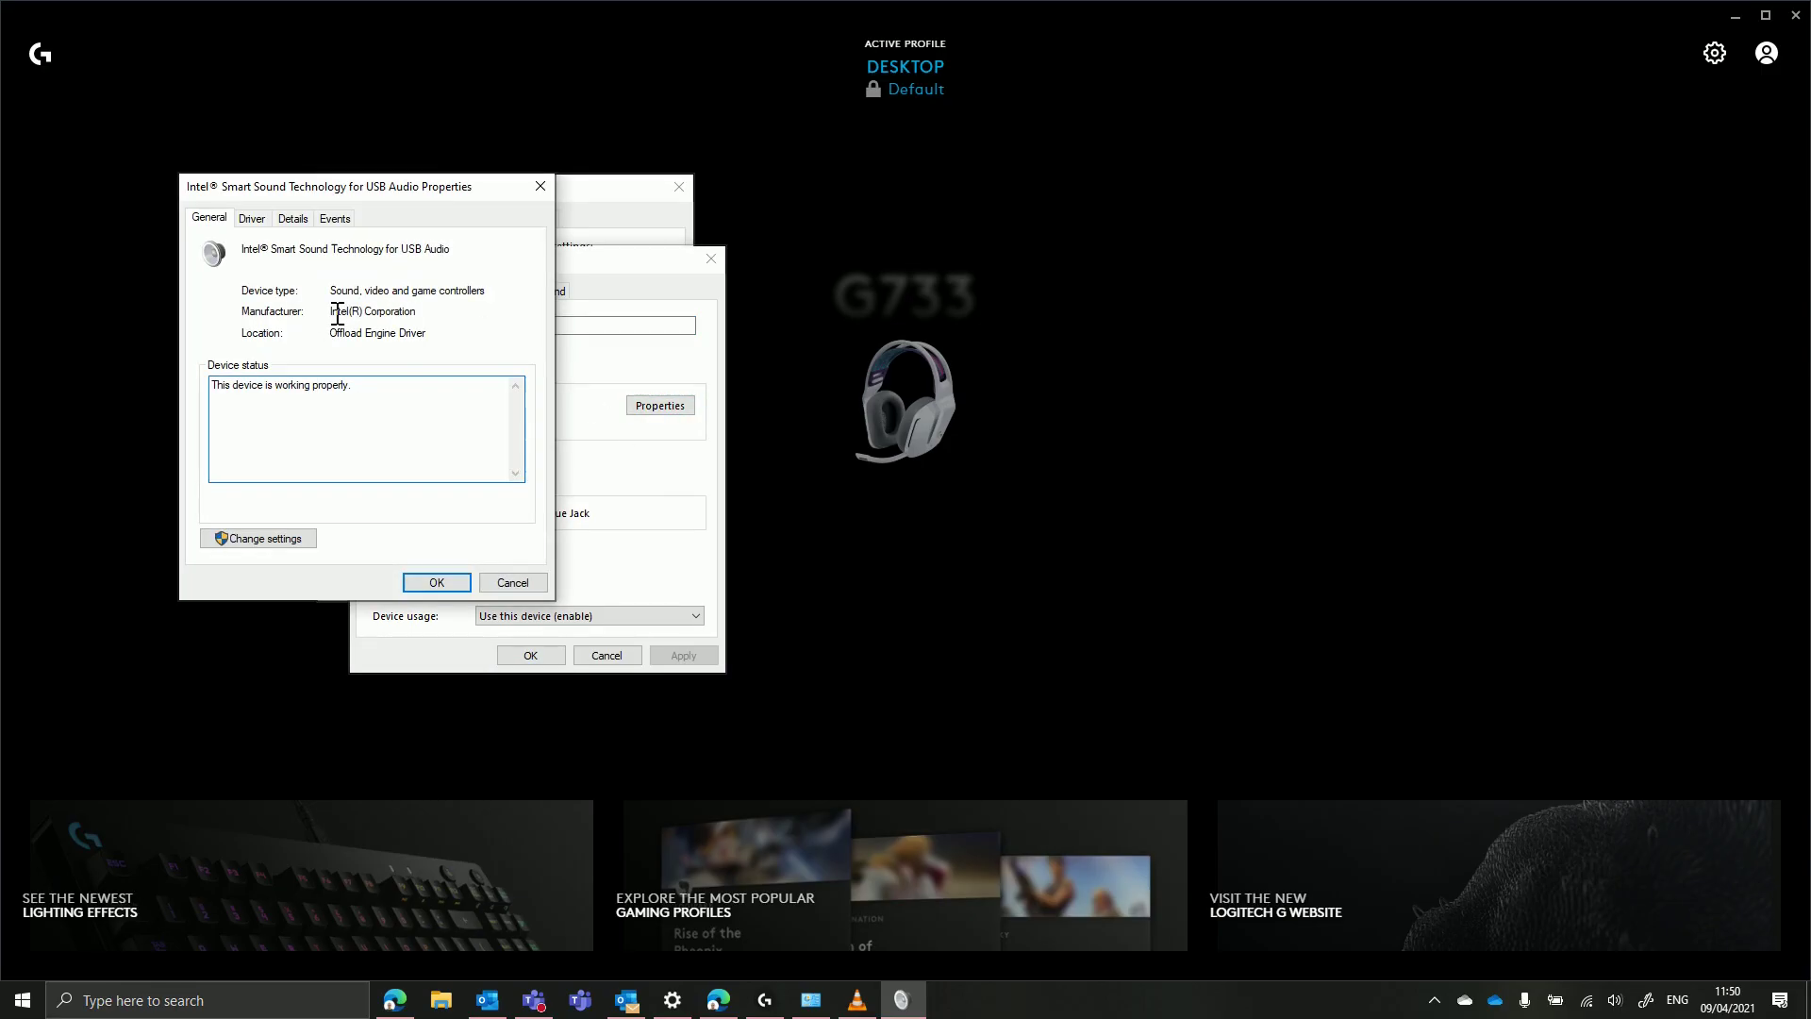
mouse_move(334, 313)
mouse_down()
mouse_move(440, 312)
mouse_move(278, 300)
mouse_up()
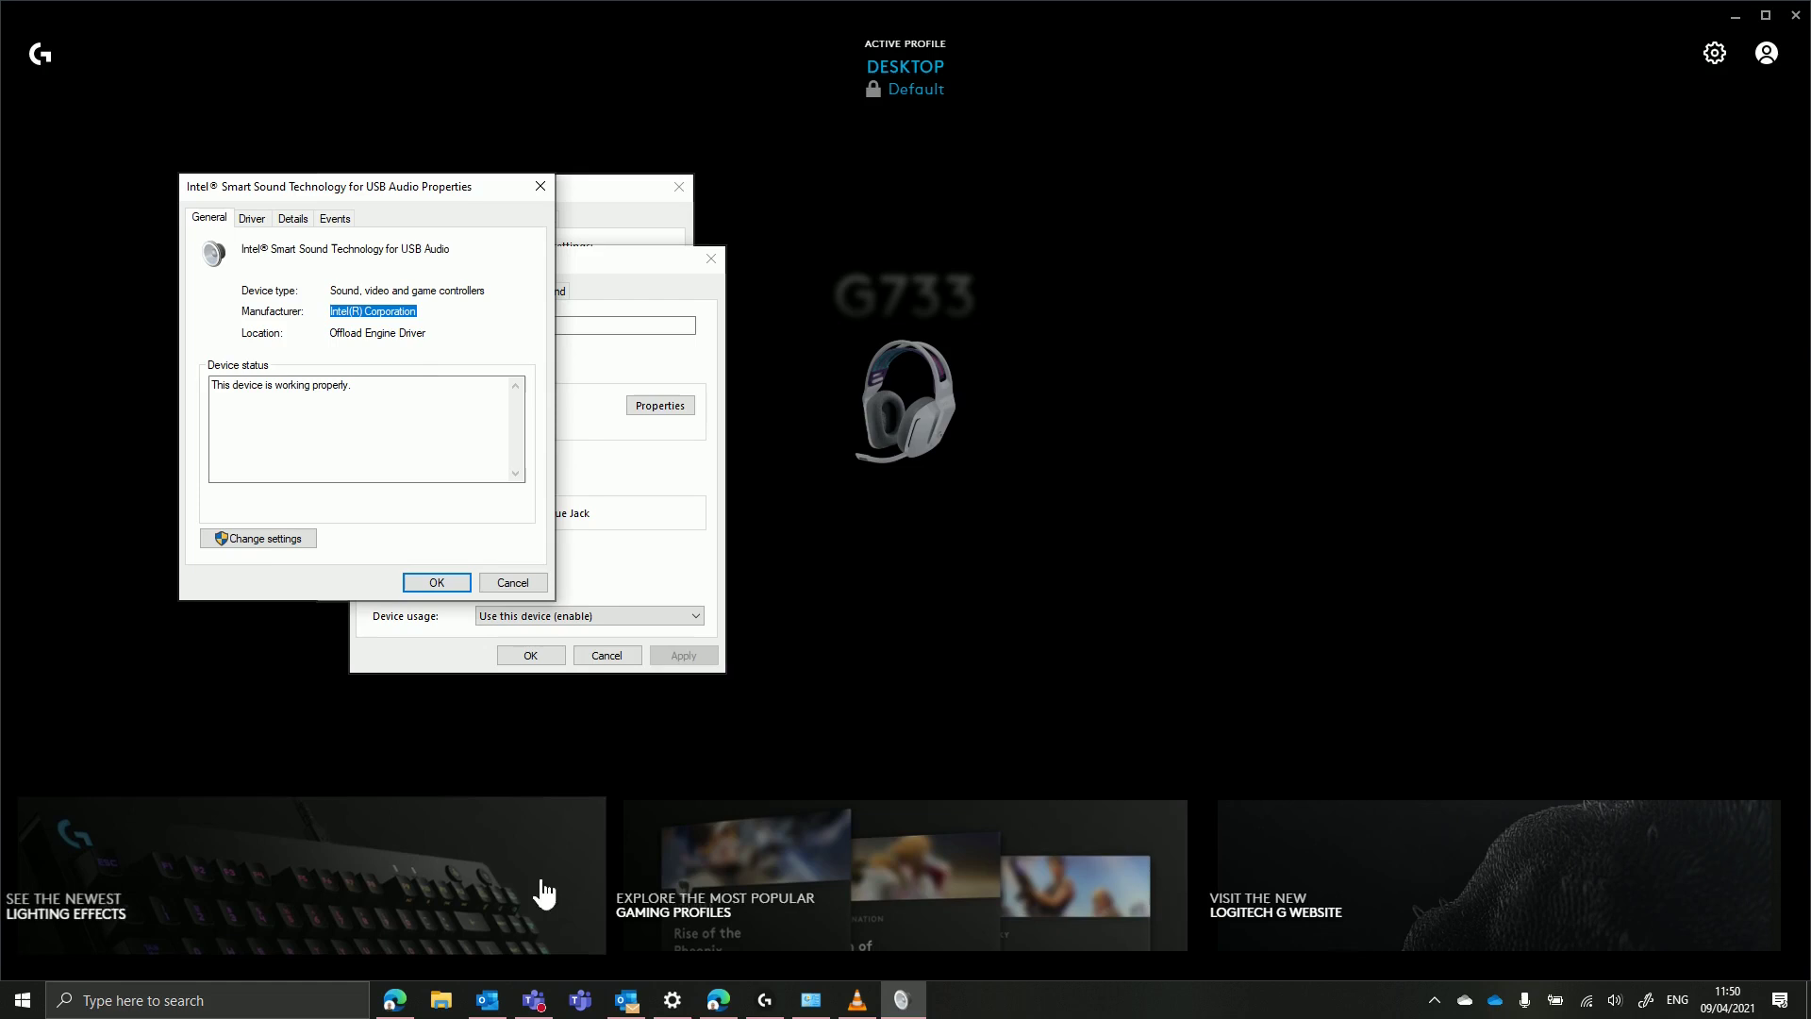
click(672, 999)
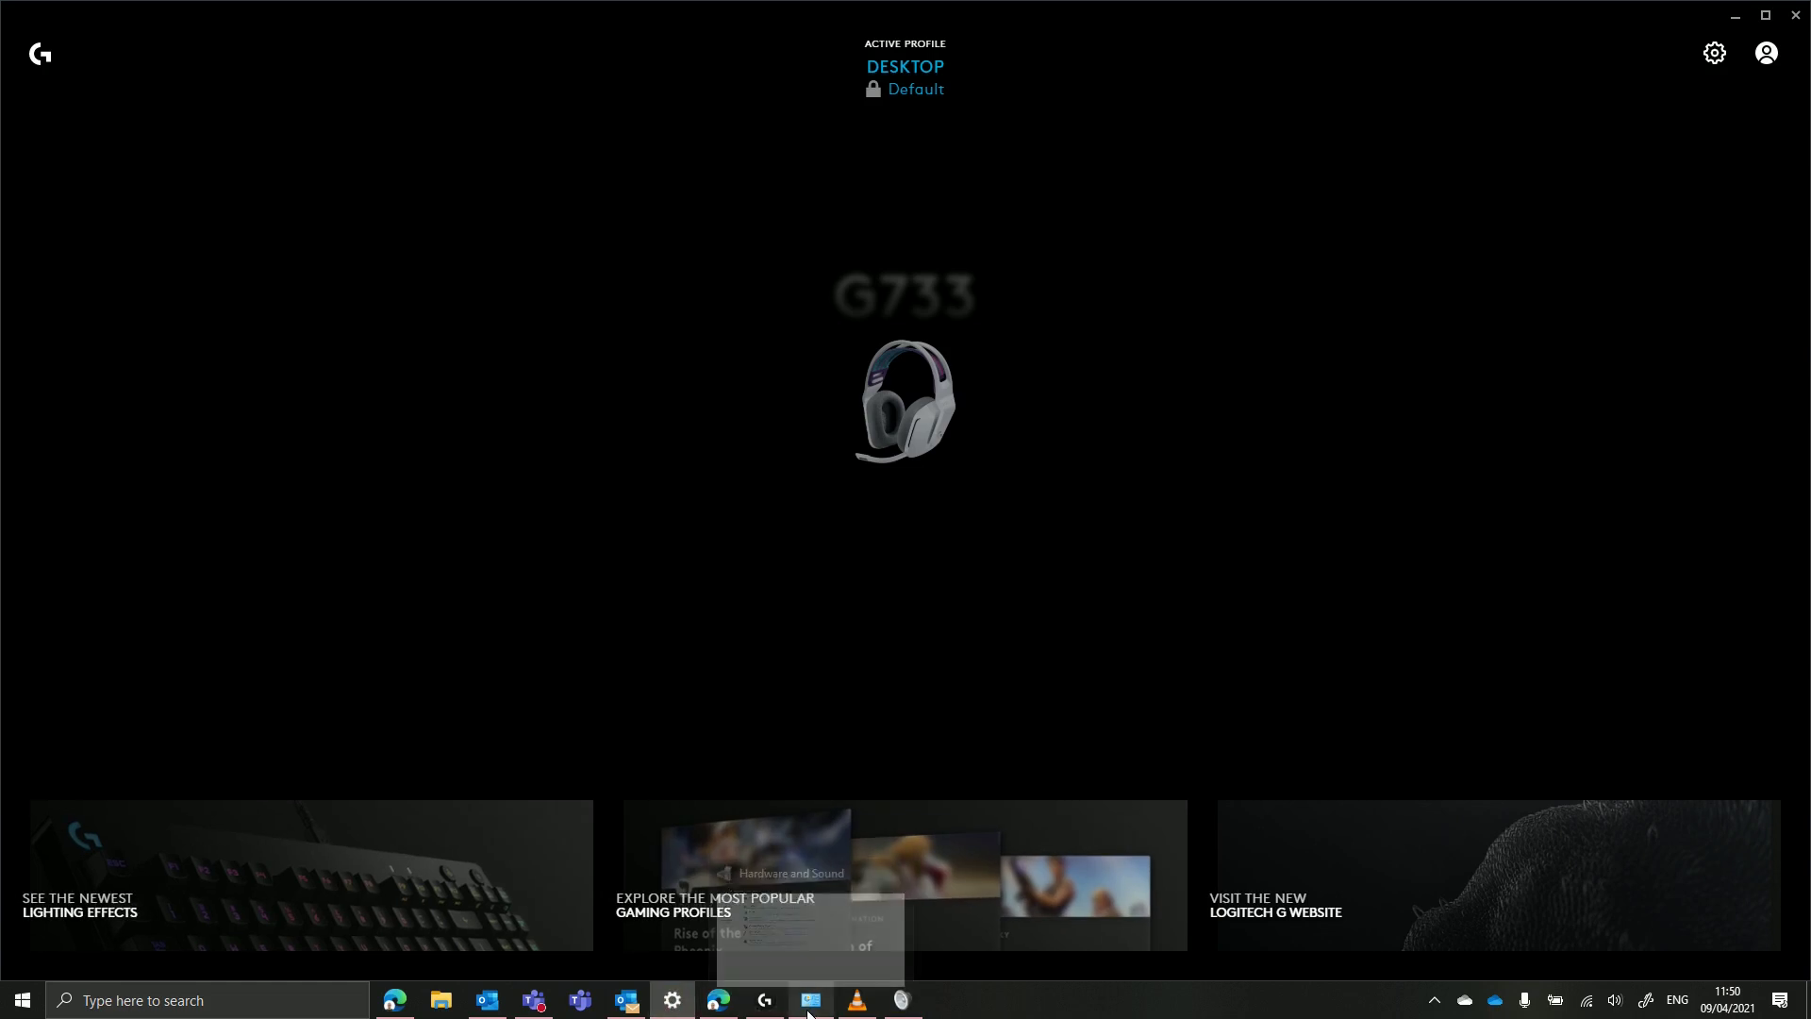
- Launch Device Manager and select Intel Smart Sound Technology for USB Audio under sound controllers
key(super)
text(device manager)
key(Return)
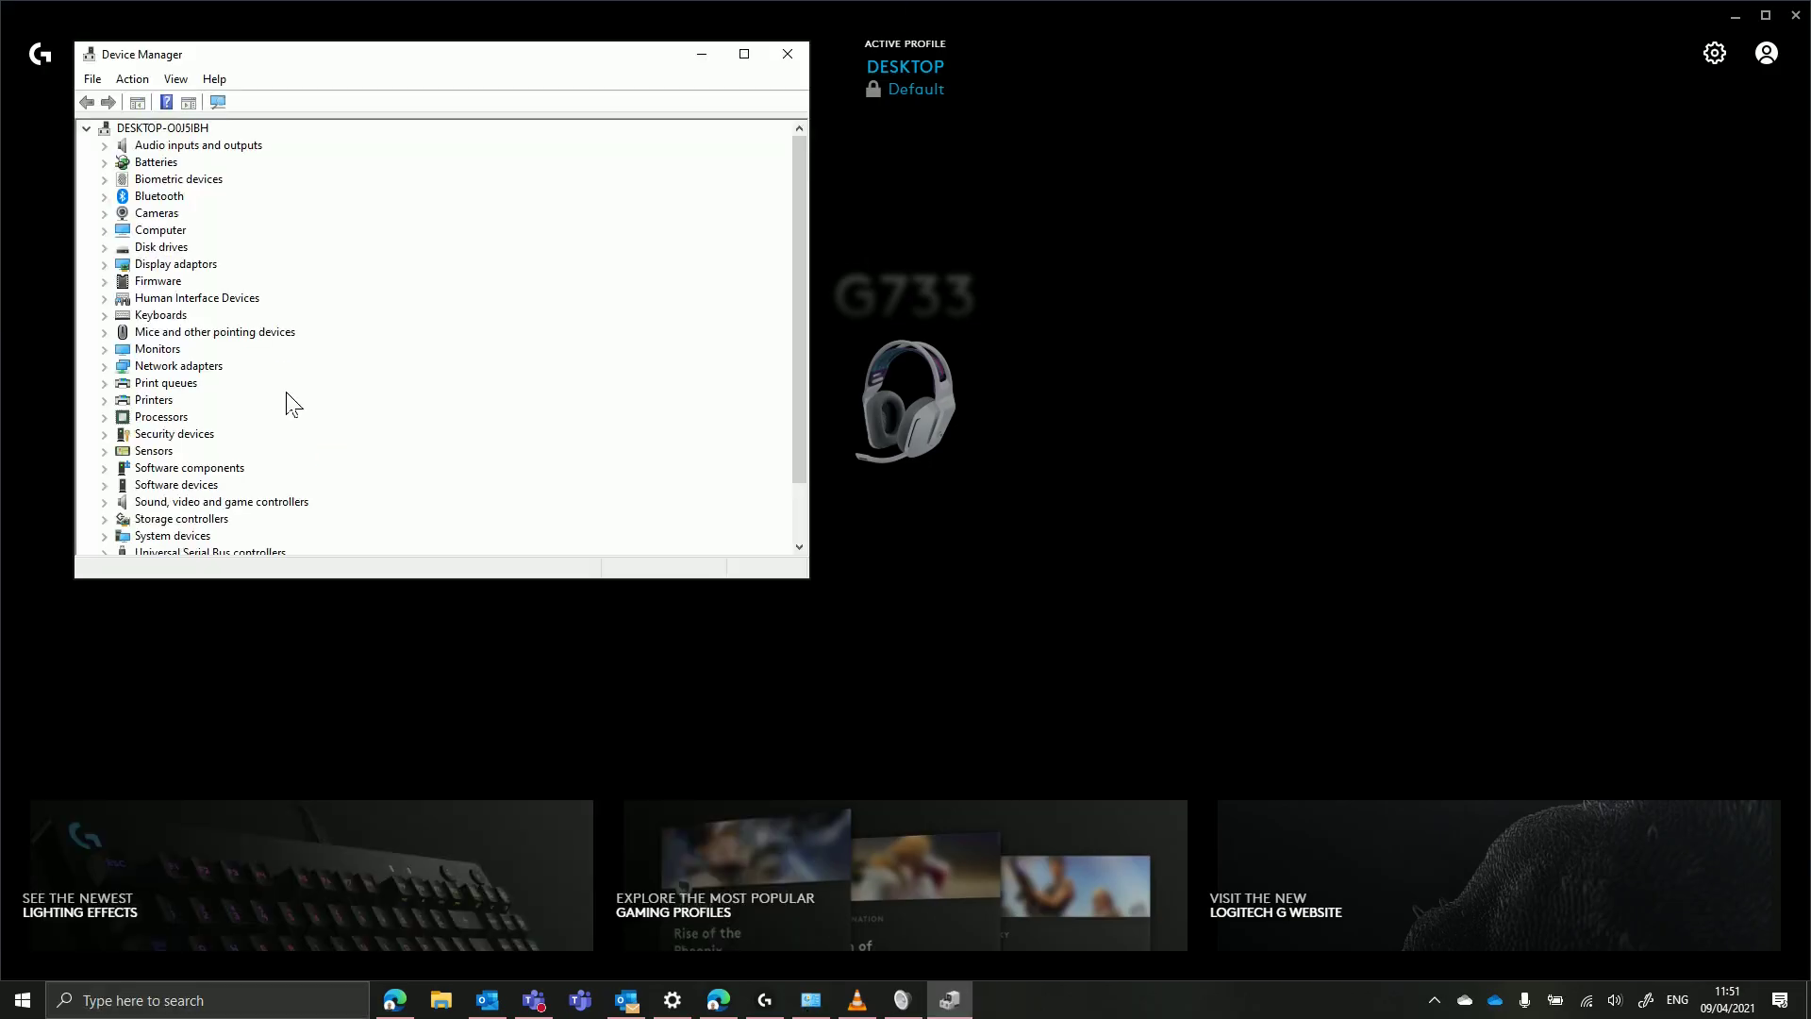
scroll(291, 383, down, 2)
click(106, 433)
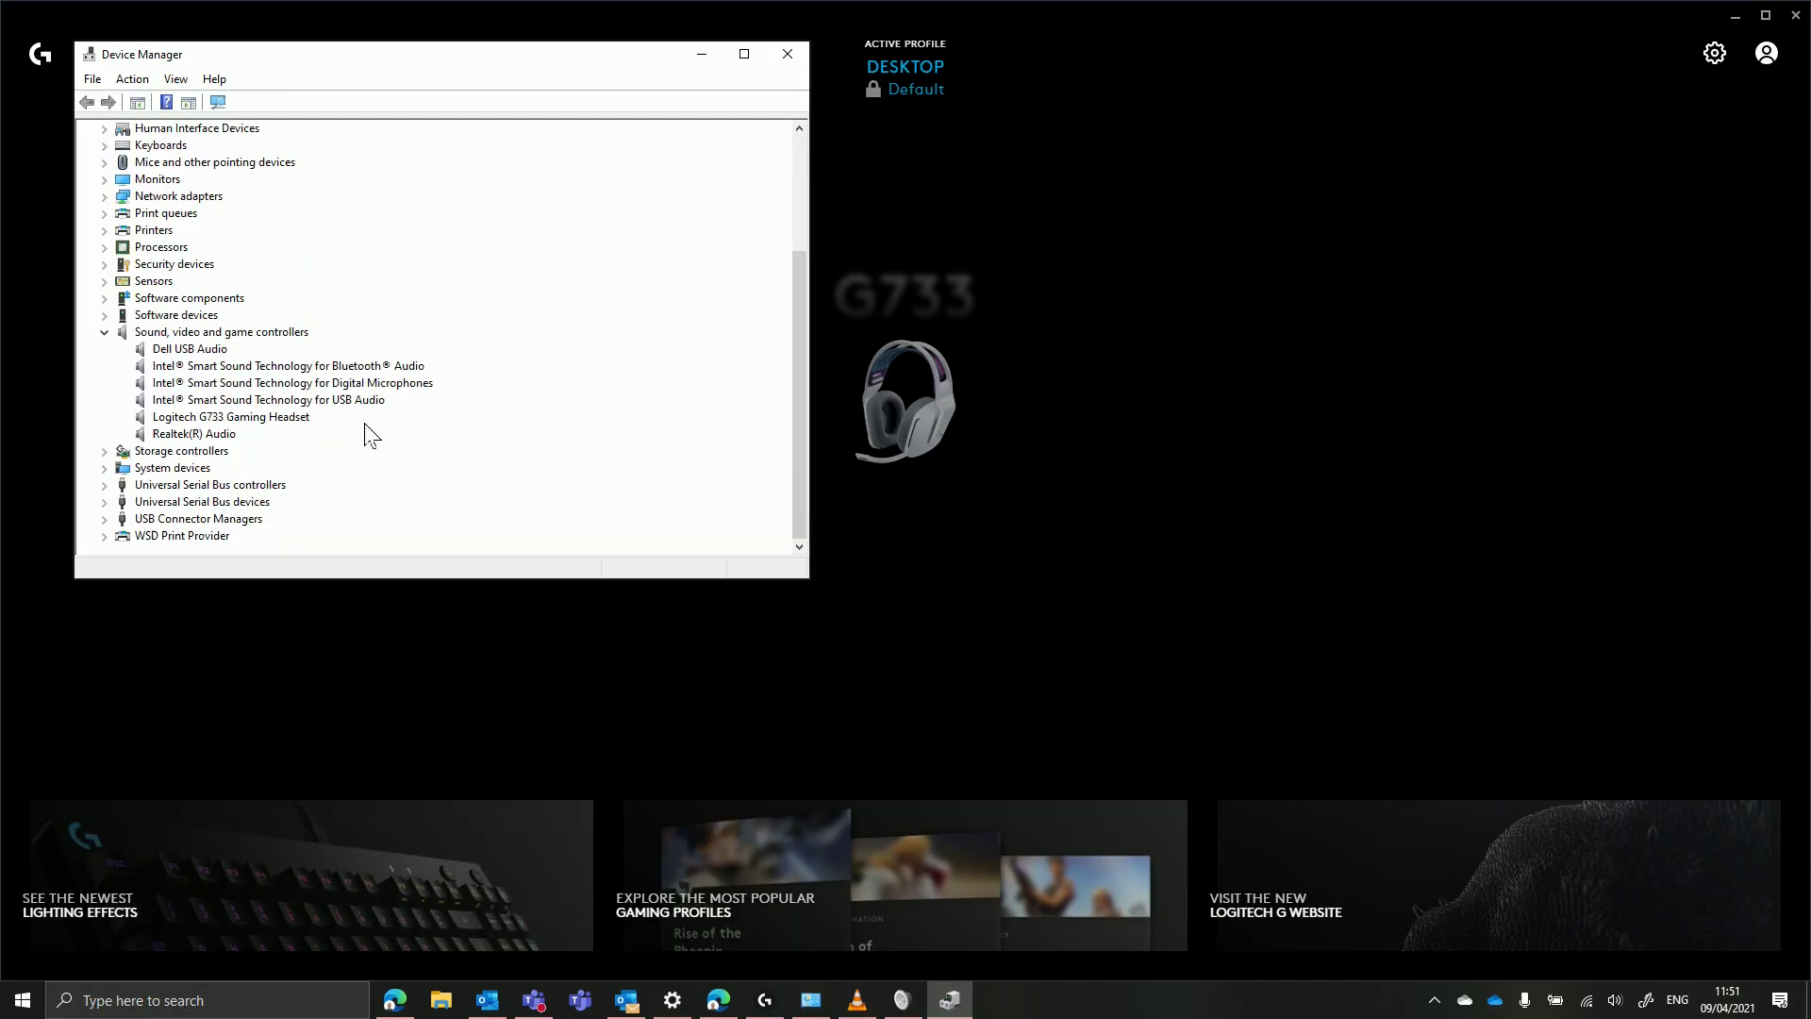
click(172, 405)
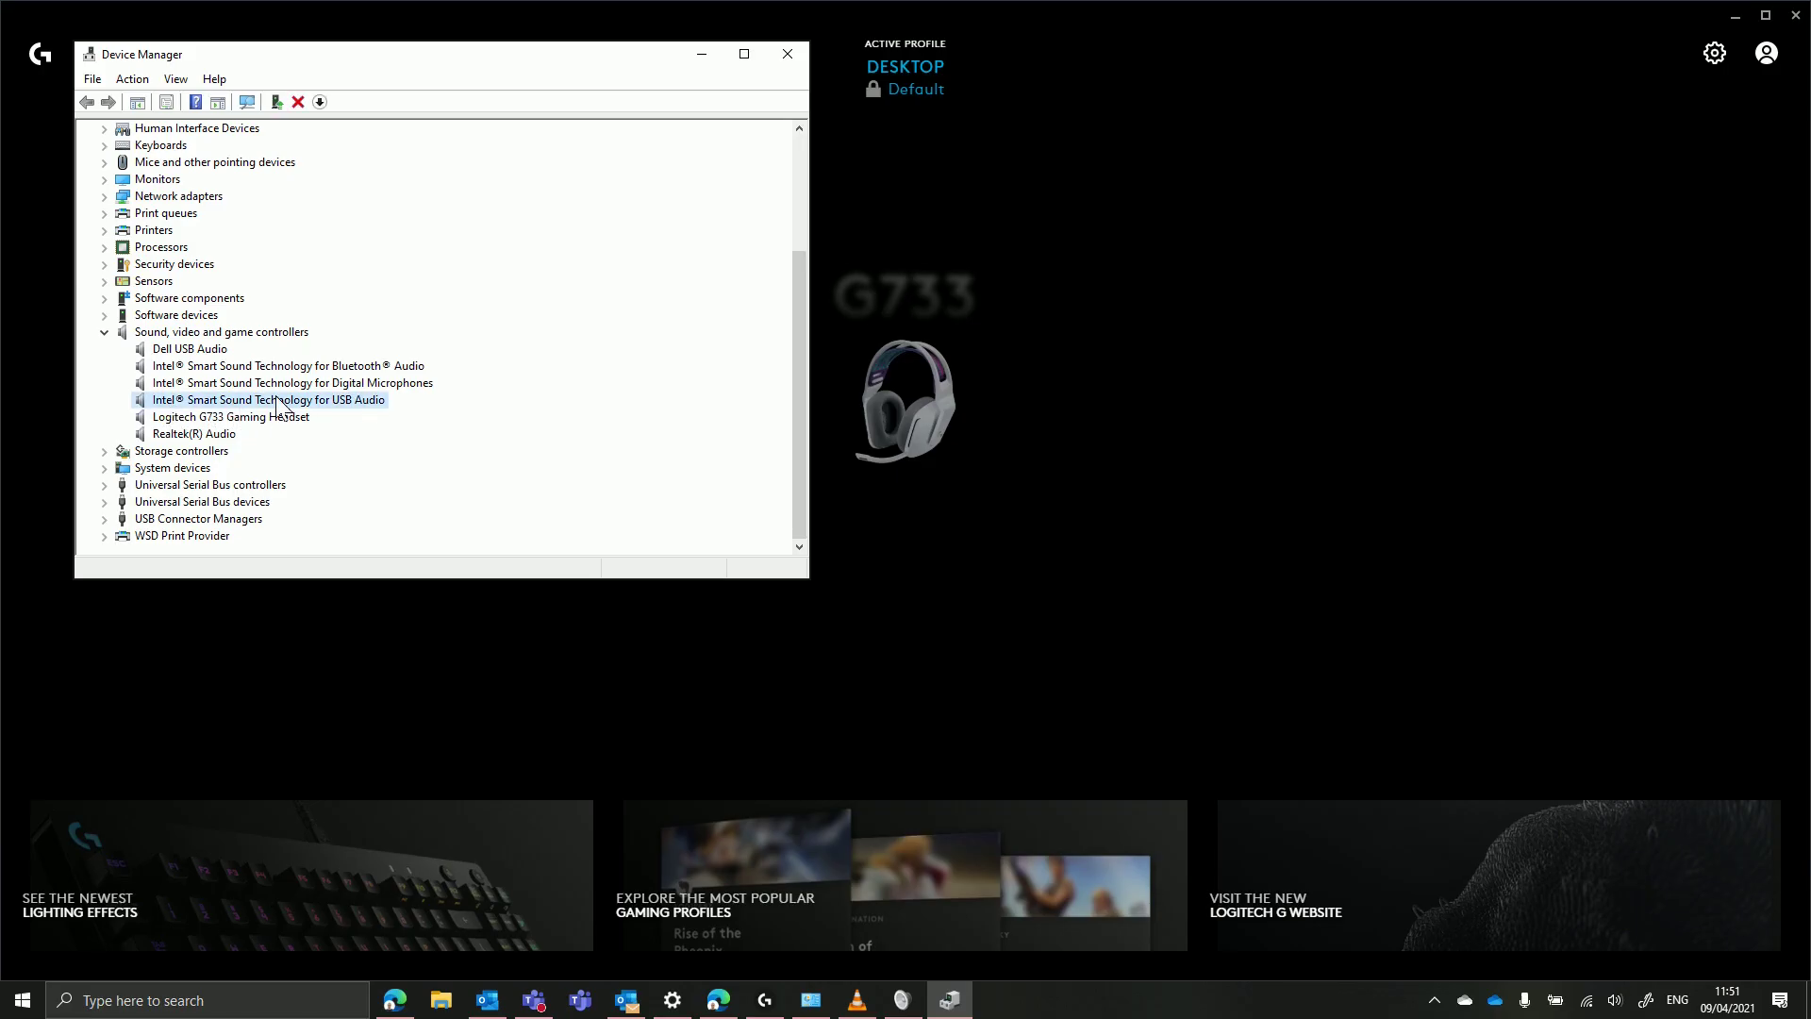
- Bring back the headset controller's properties dialog and move it to the screen centre
click(908, 991)
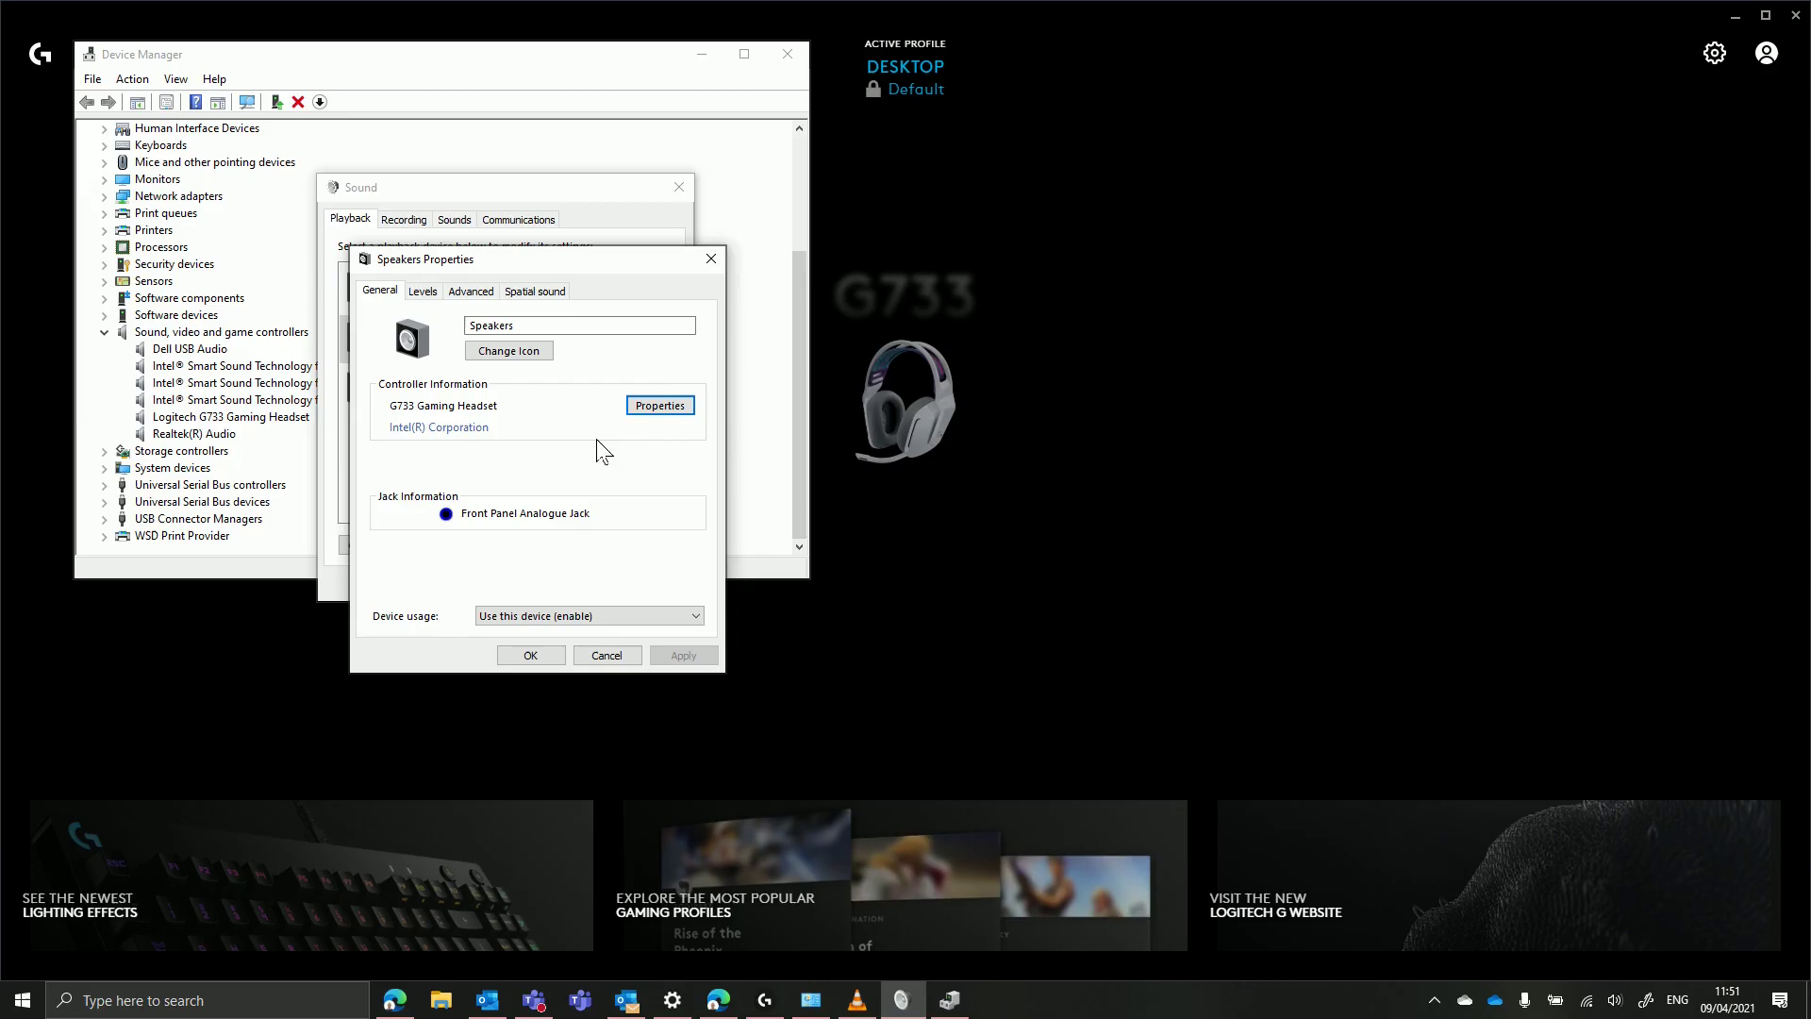
click(649, 407)
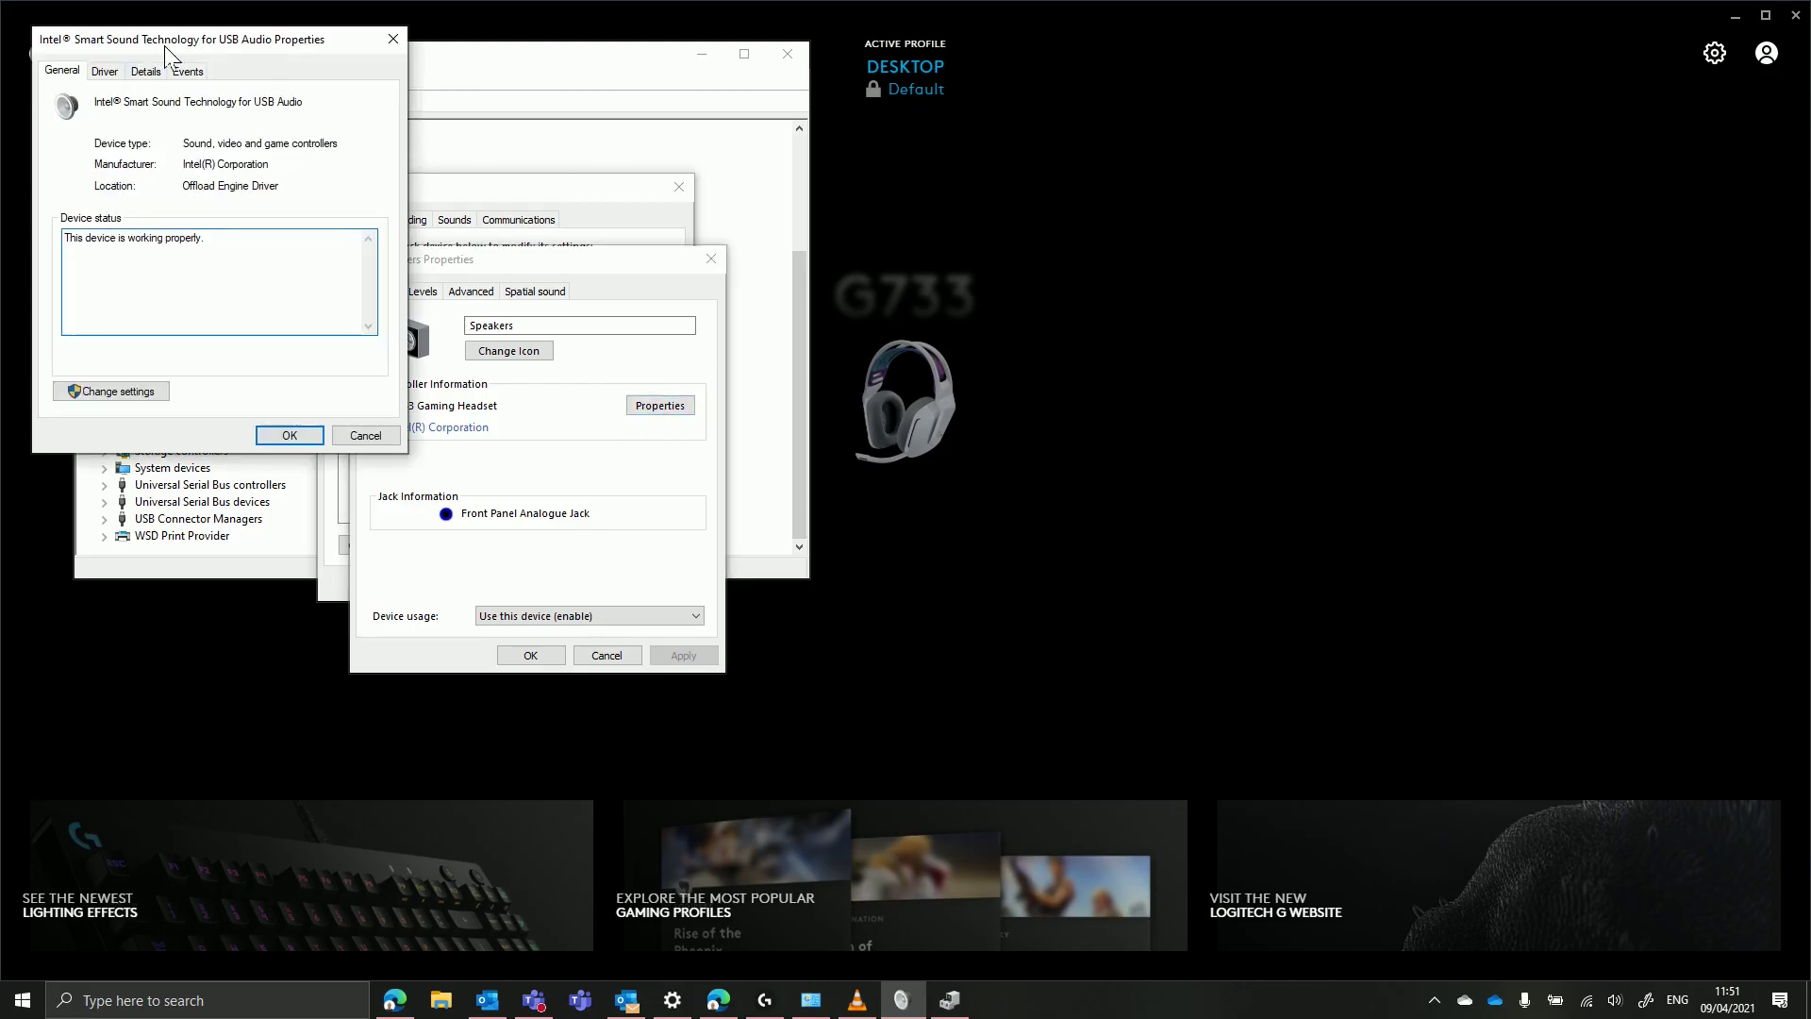
drag(168, 40, 386, 202)
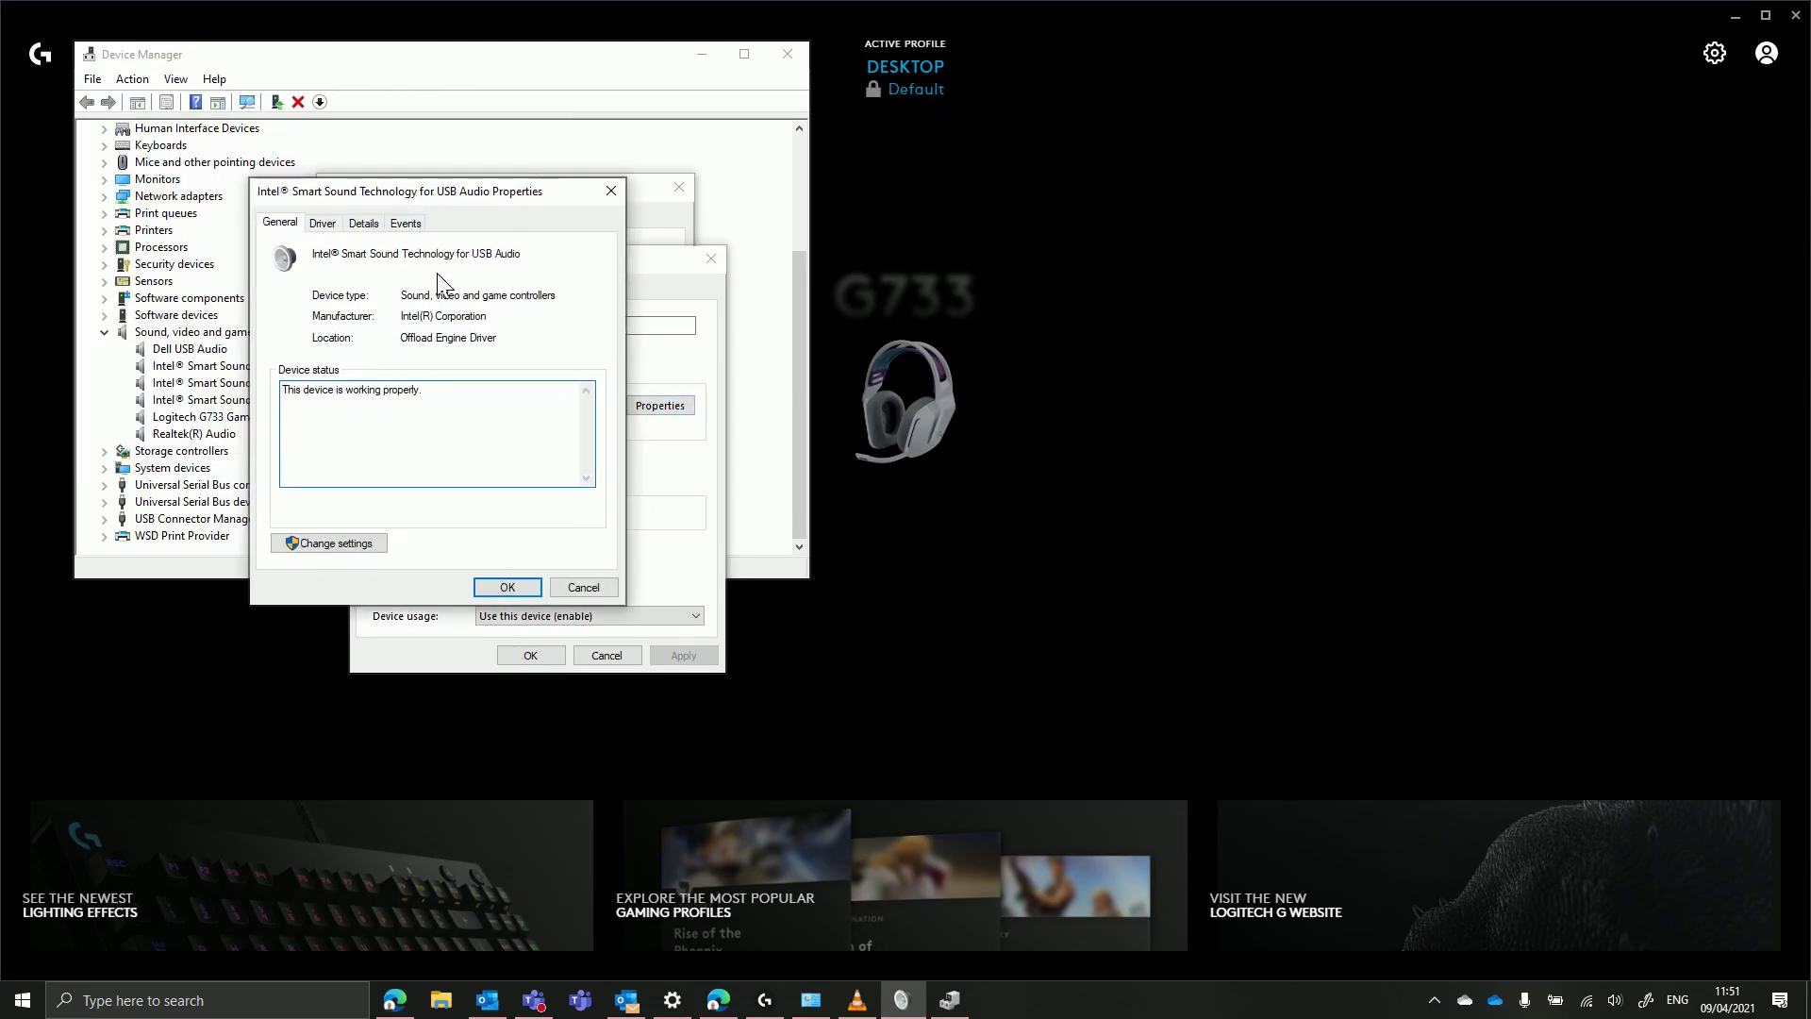
- Start a manual driver update for the Intel device, listing all drivers, not only compatible ones
click(305, 545)
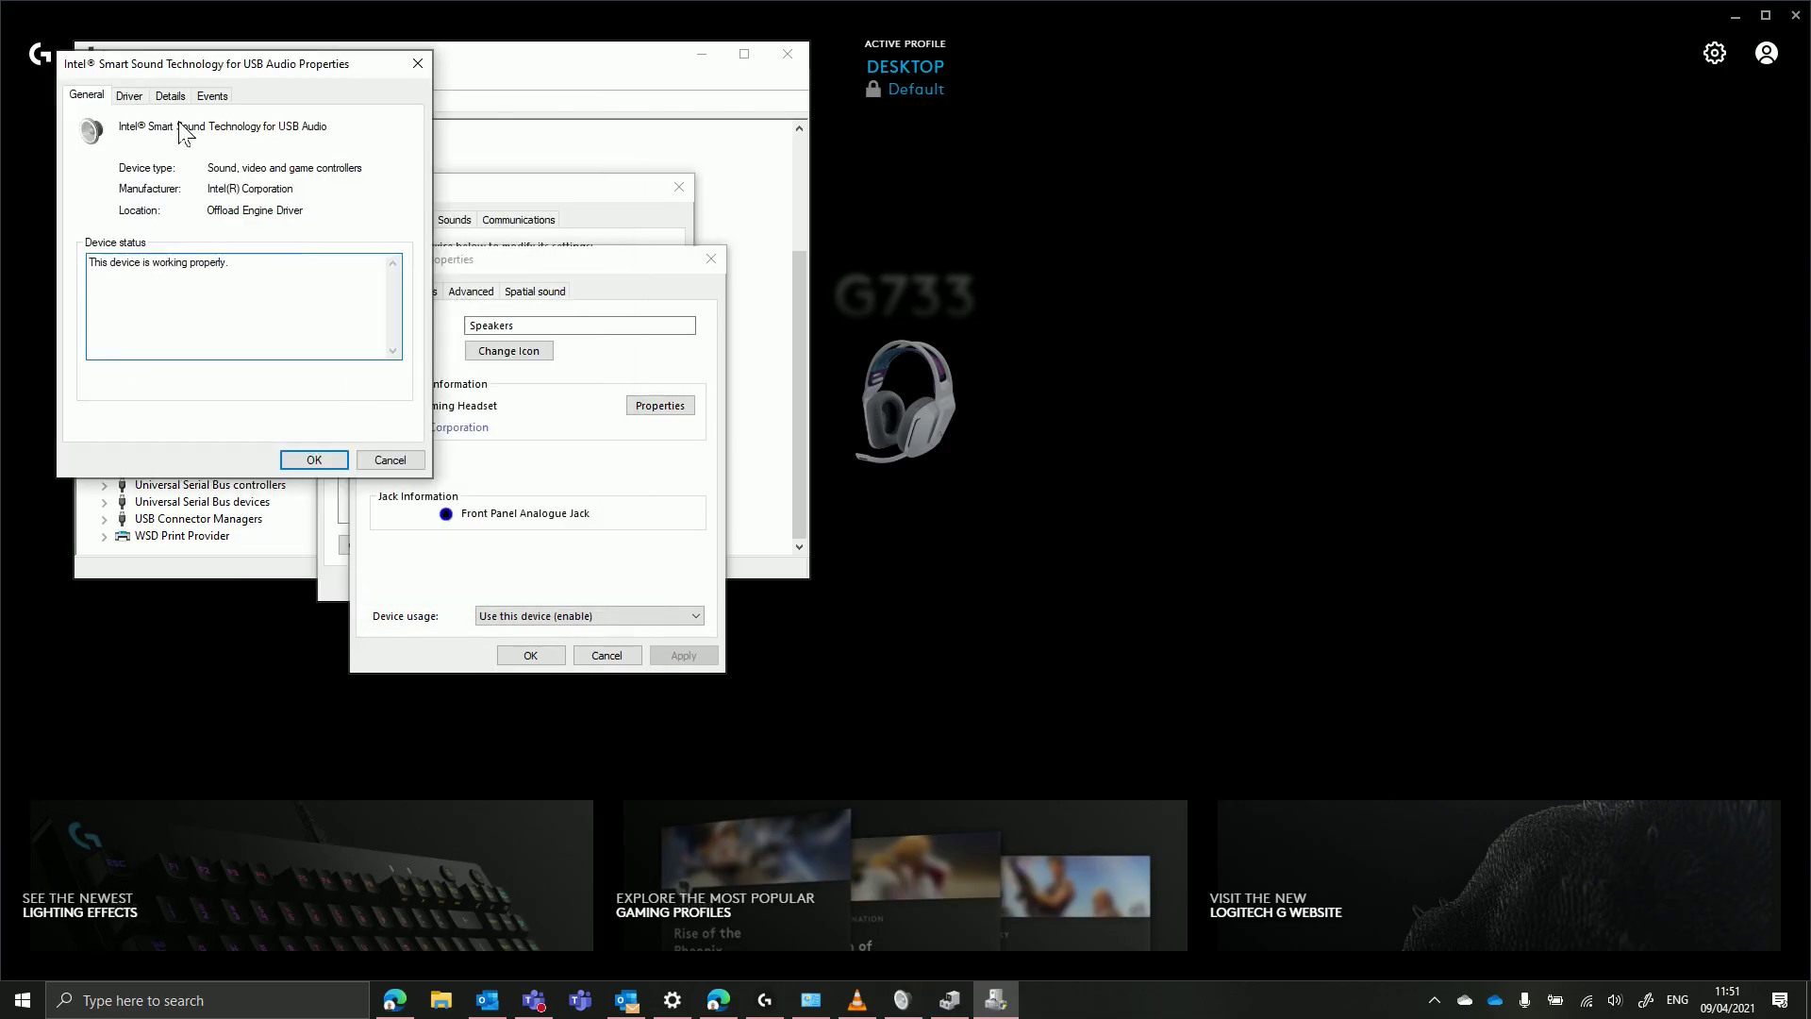
click(135, 100)
click(128, 306)
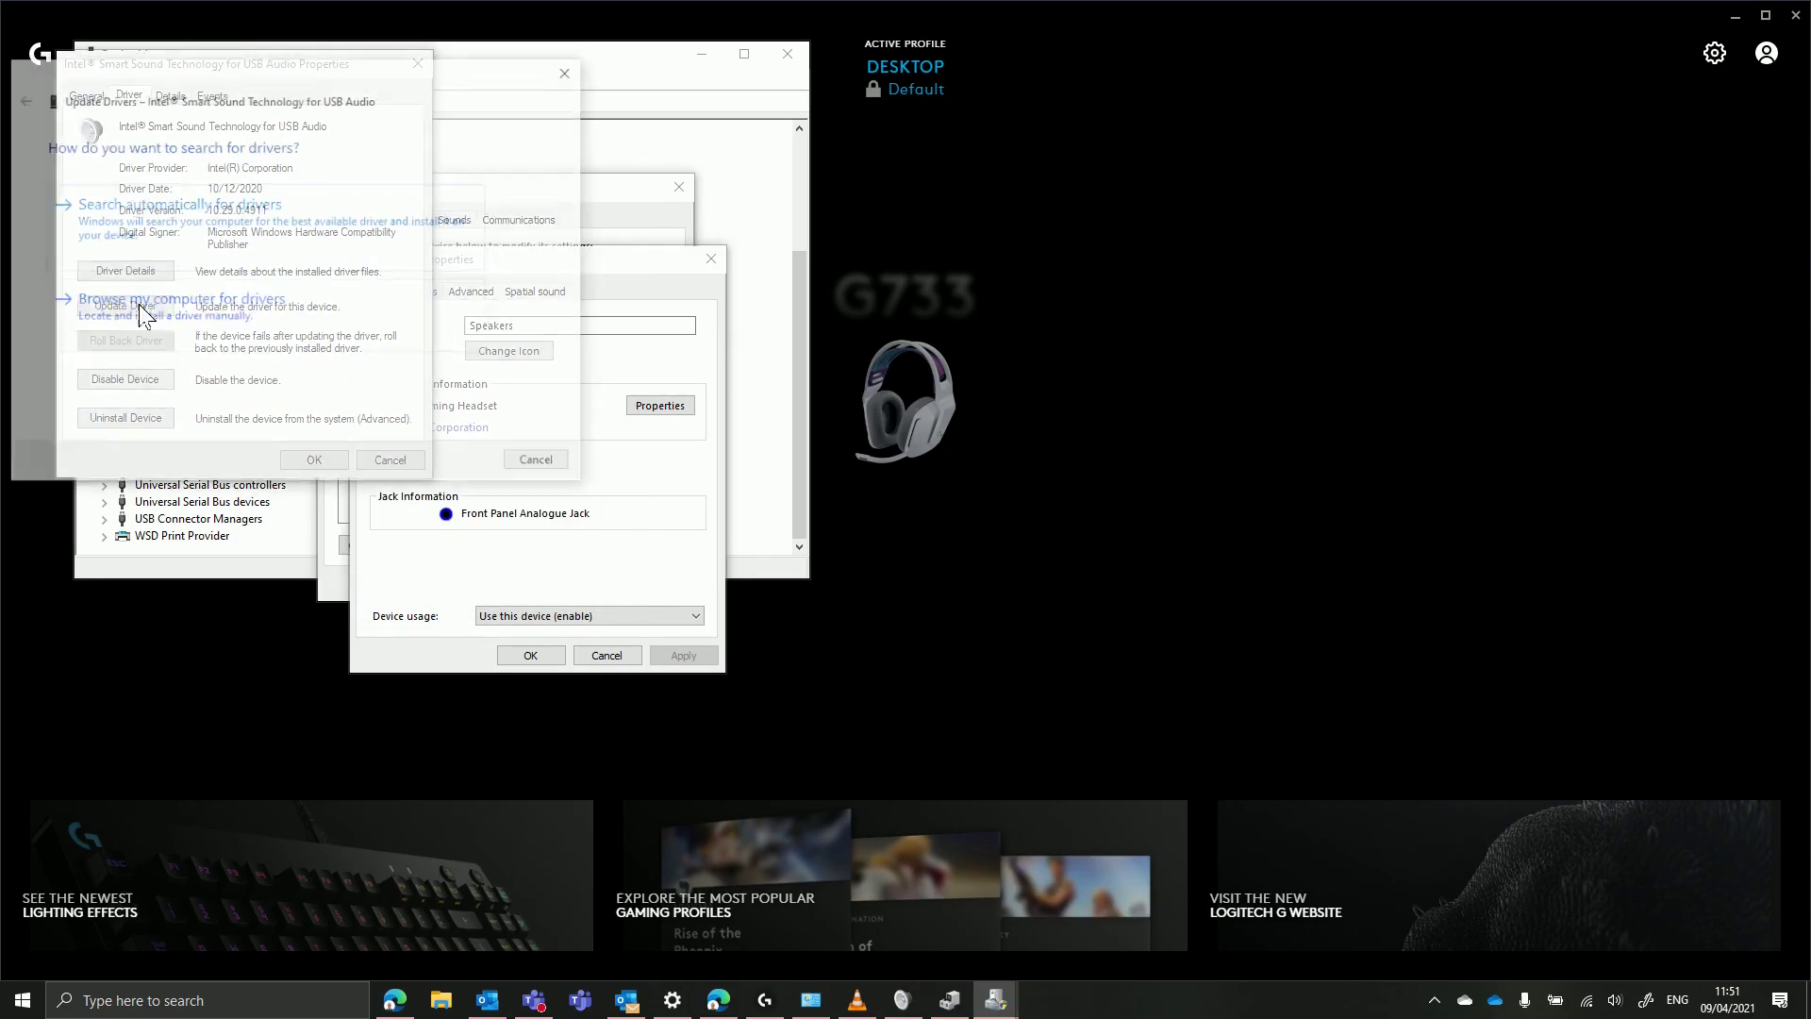
click(198, 323)
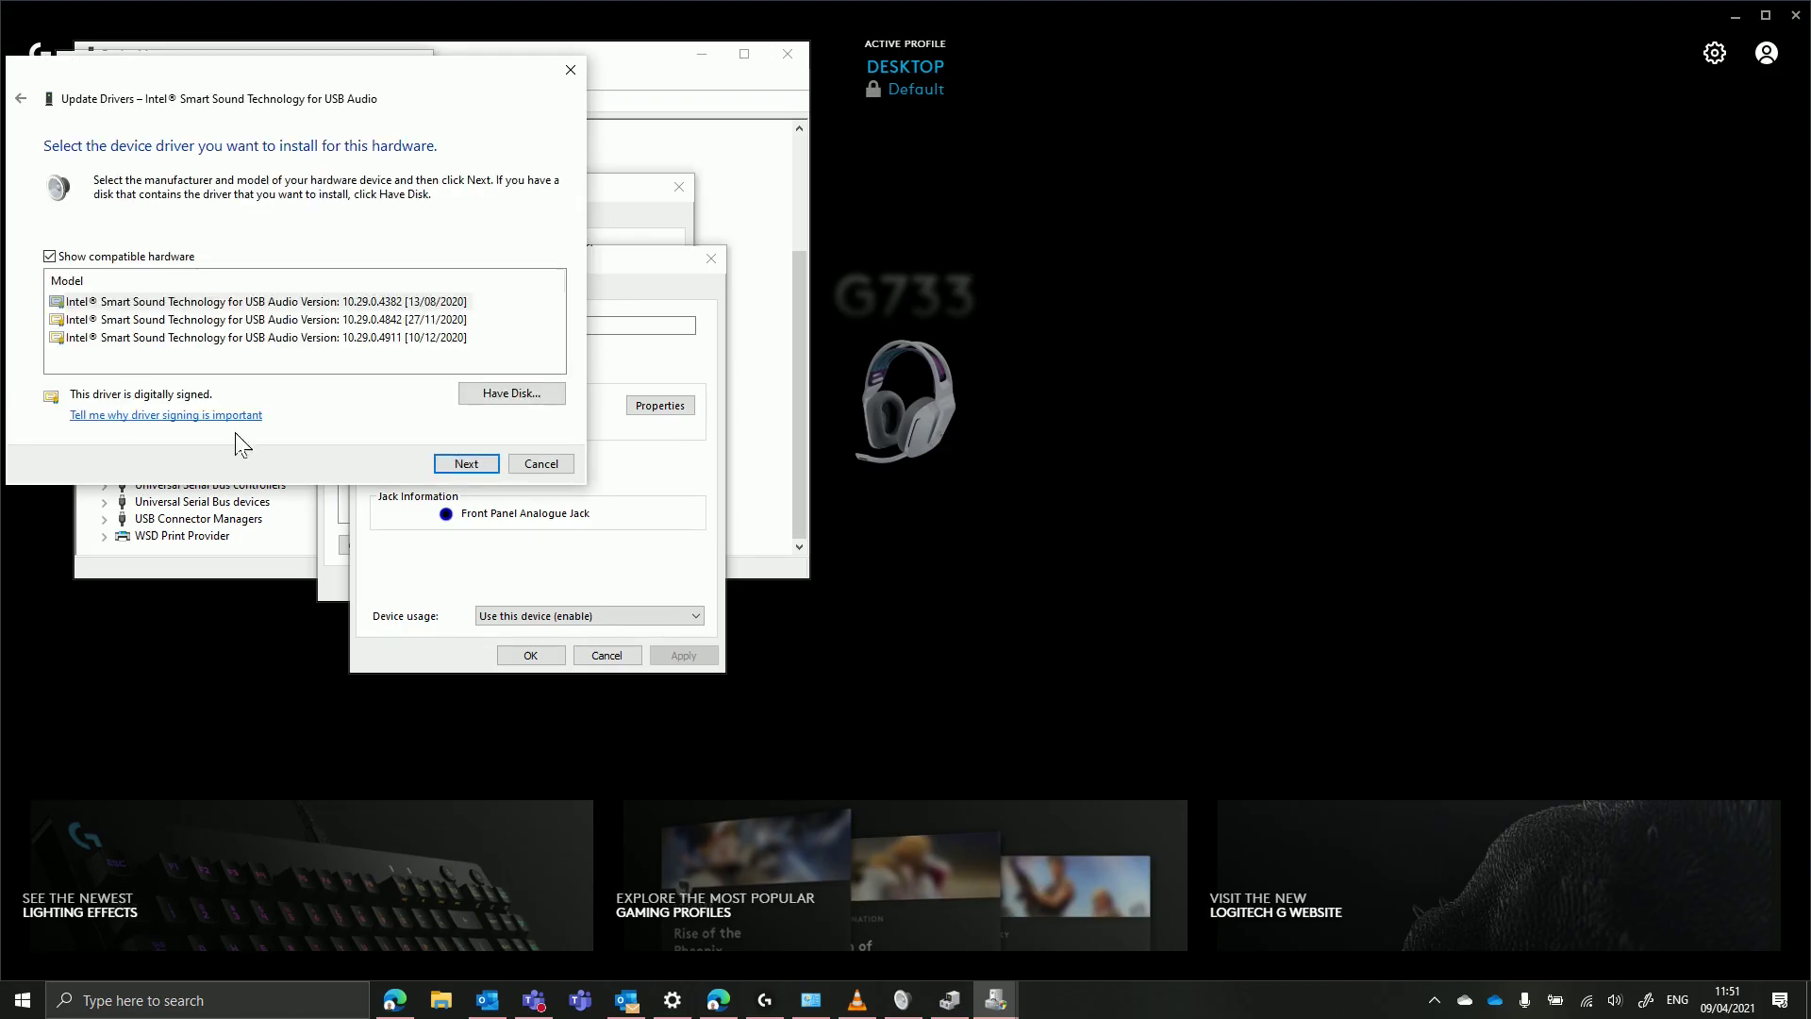
click(149, 260)
- Choose the Logitech G series > Logitech G733 Gaming Headset driver and continue
click(221, 365)
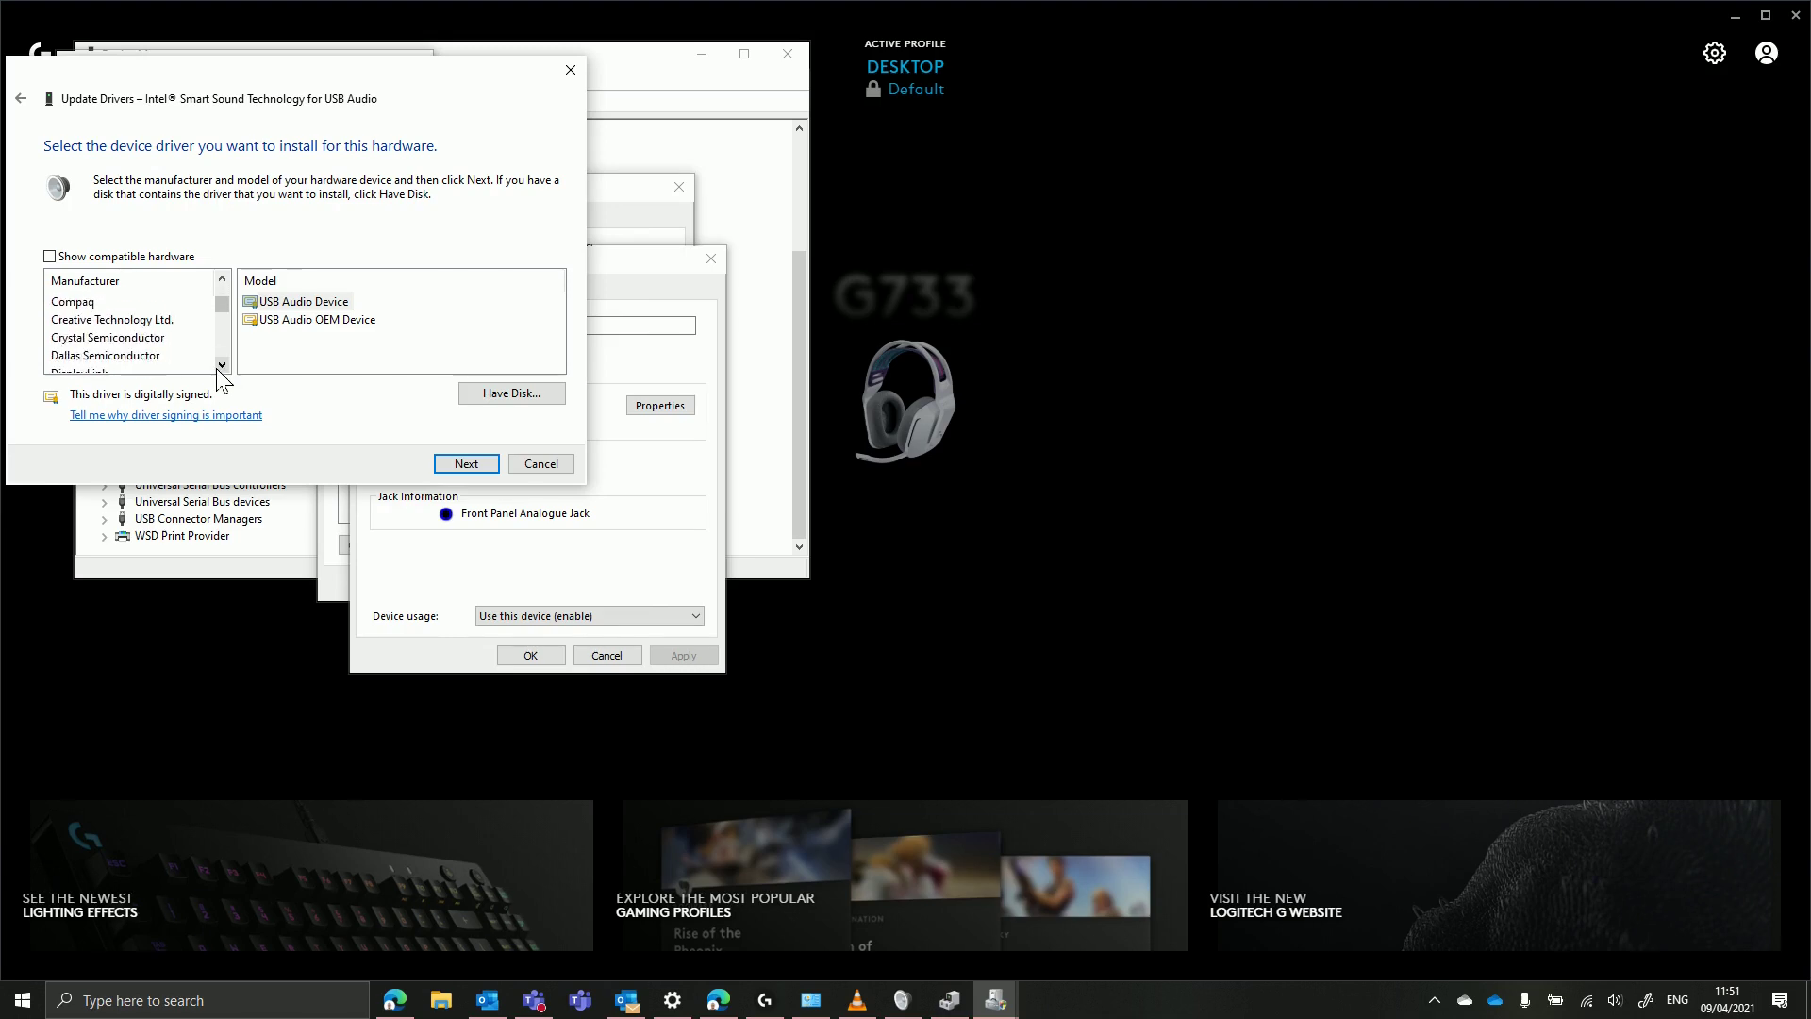
click(221, 366)
click(220, 365)
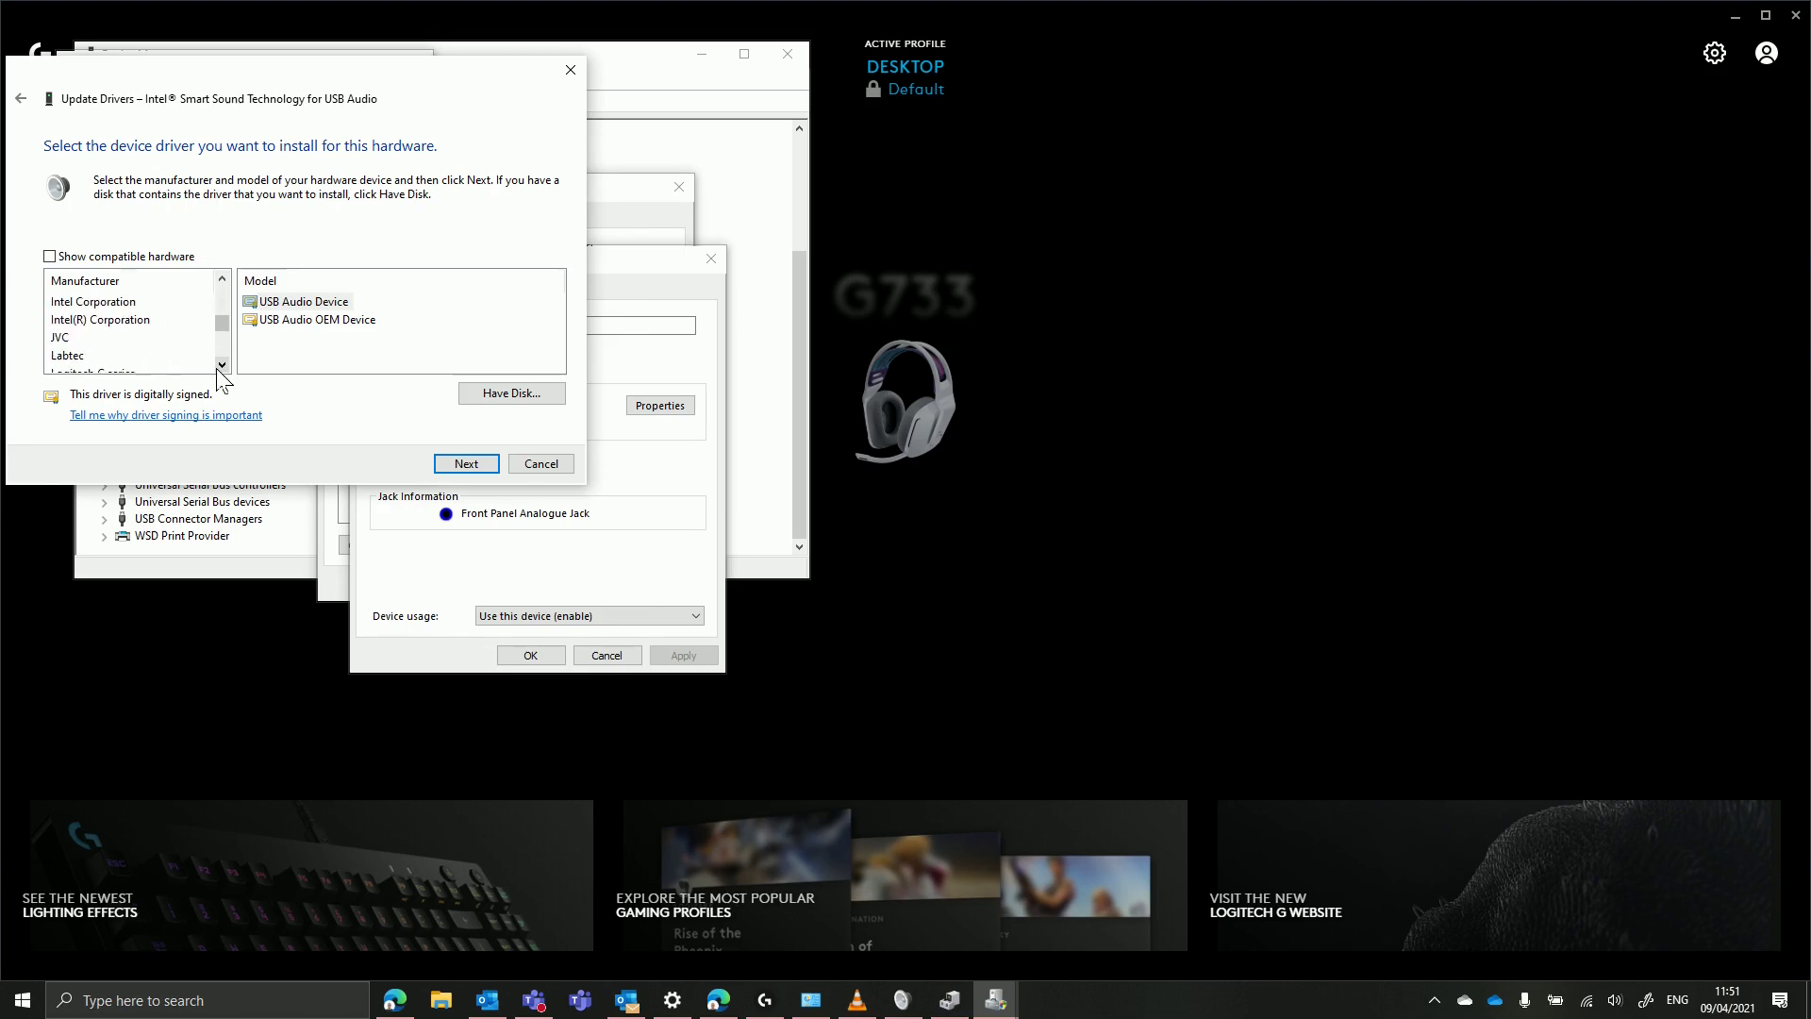
click(221, 365)
click(221, 366)
click(156, 340)
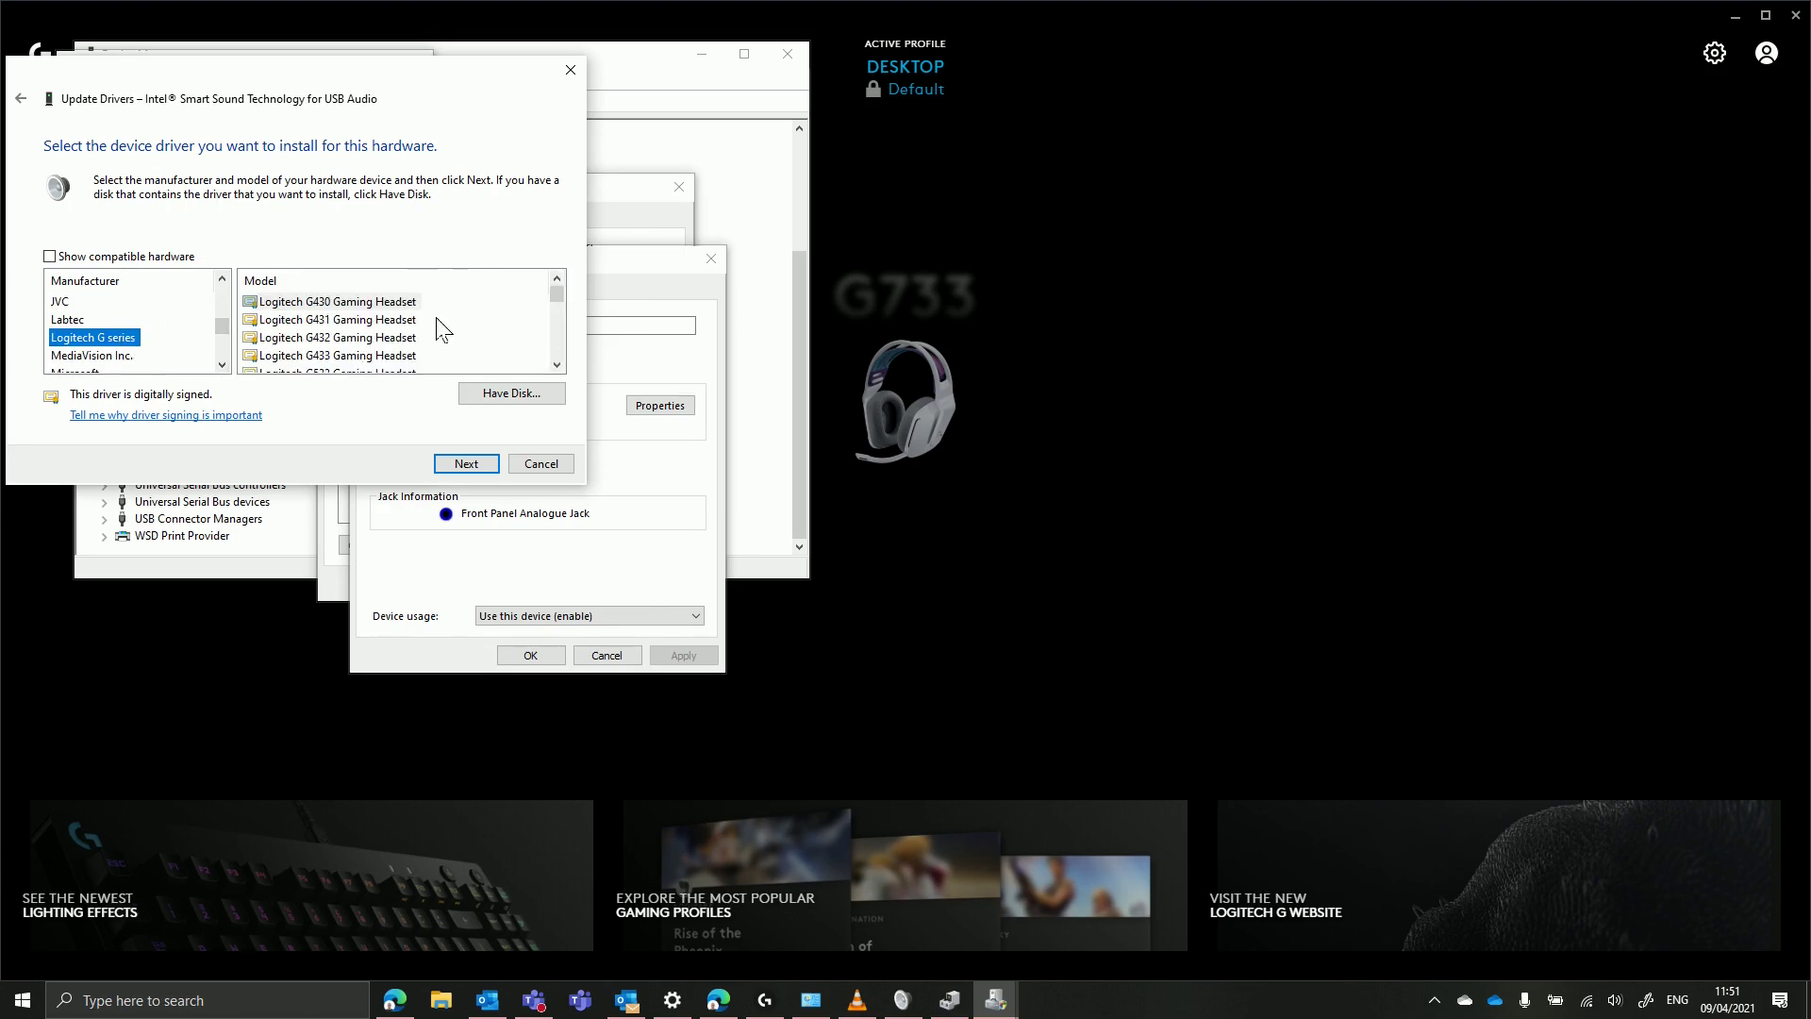
click(557, 365)
click(557, 366)
click(557, 365)
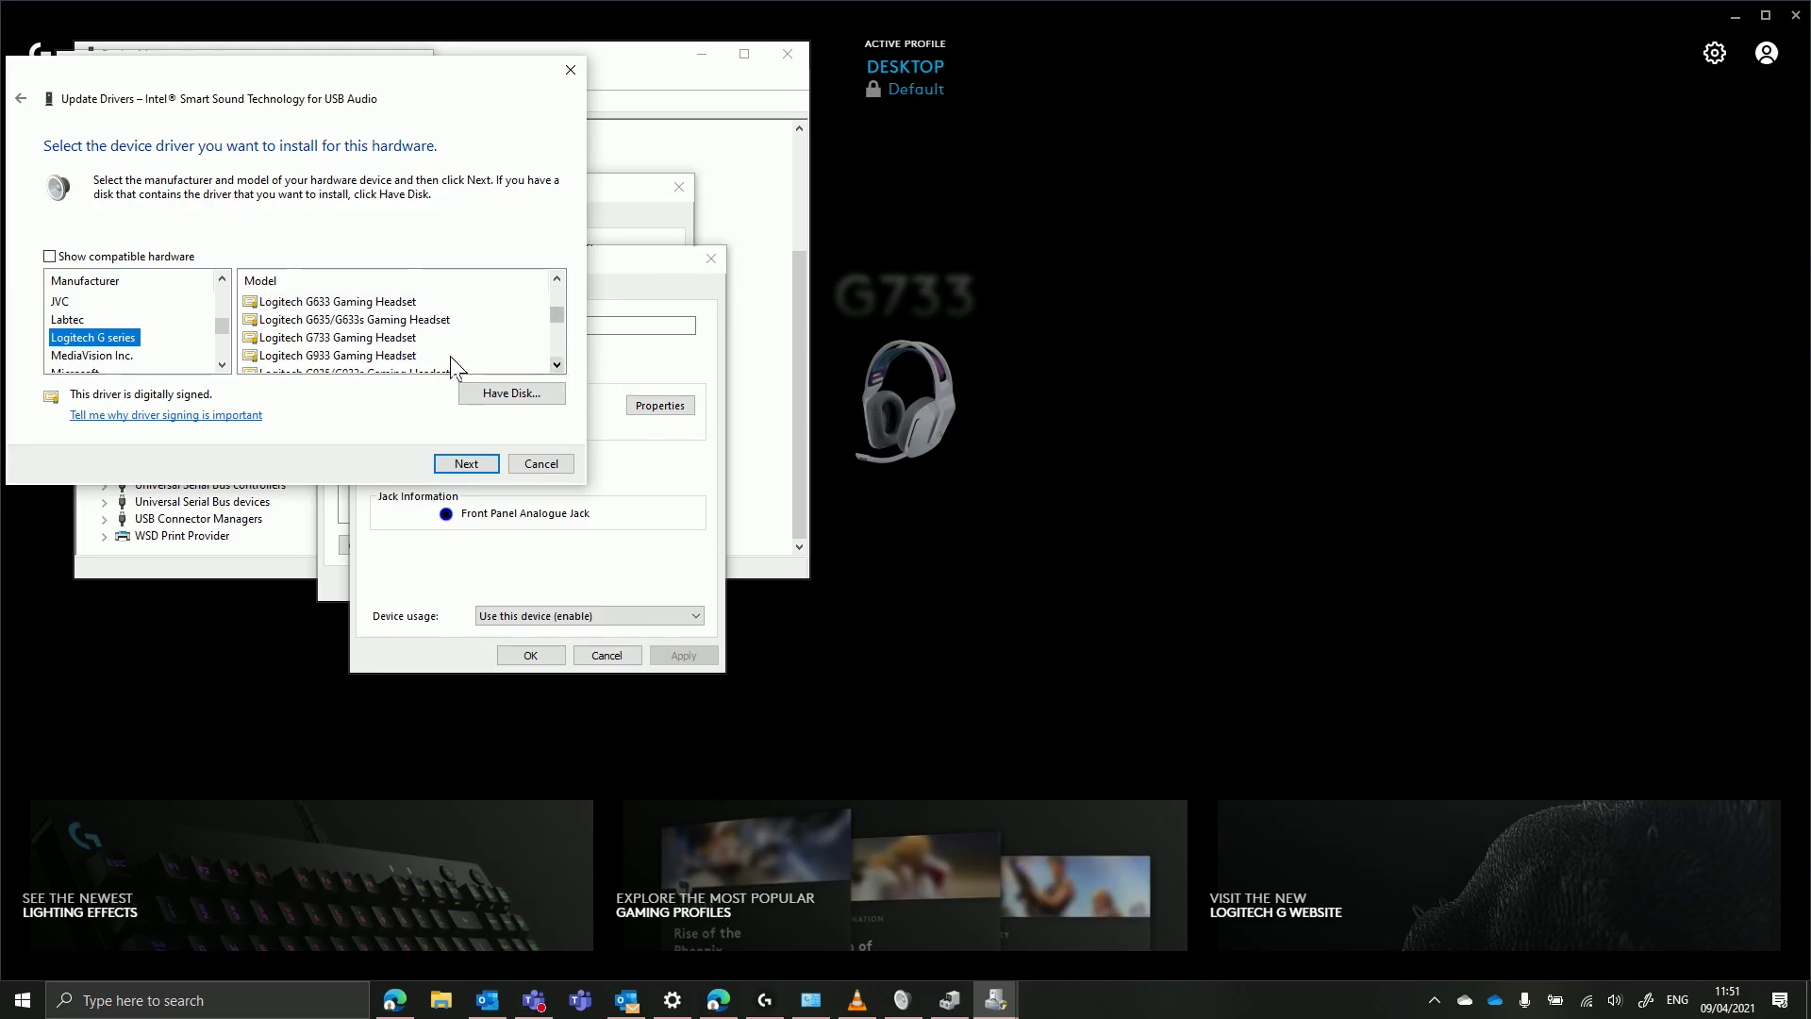
click(380, 340)
click(458, 464)
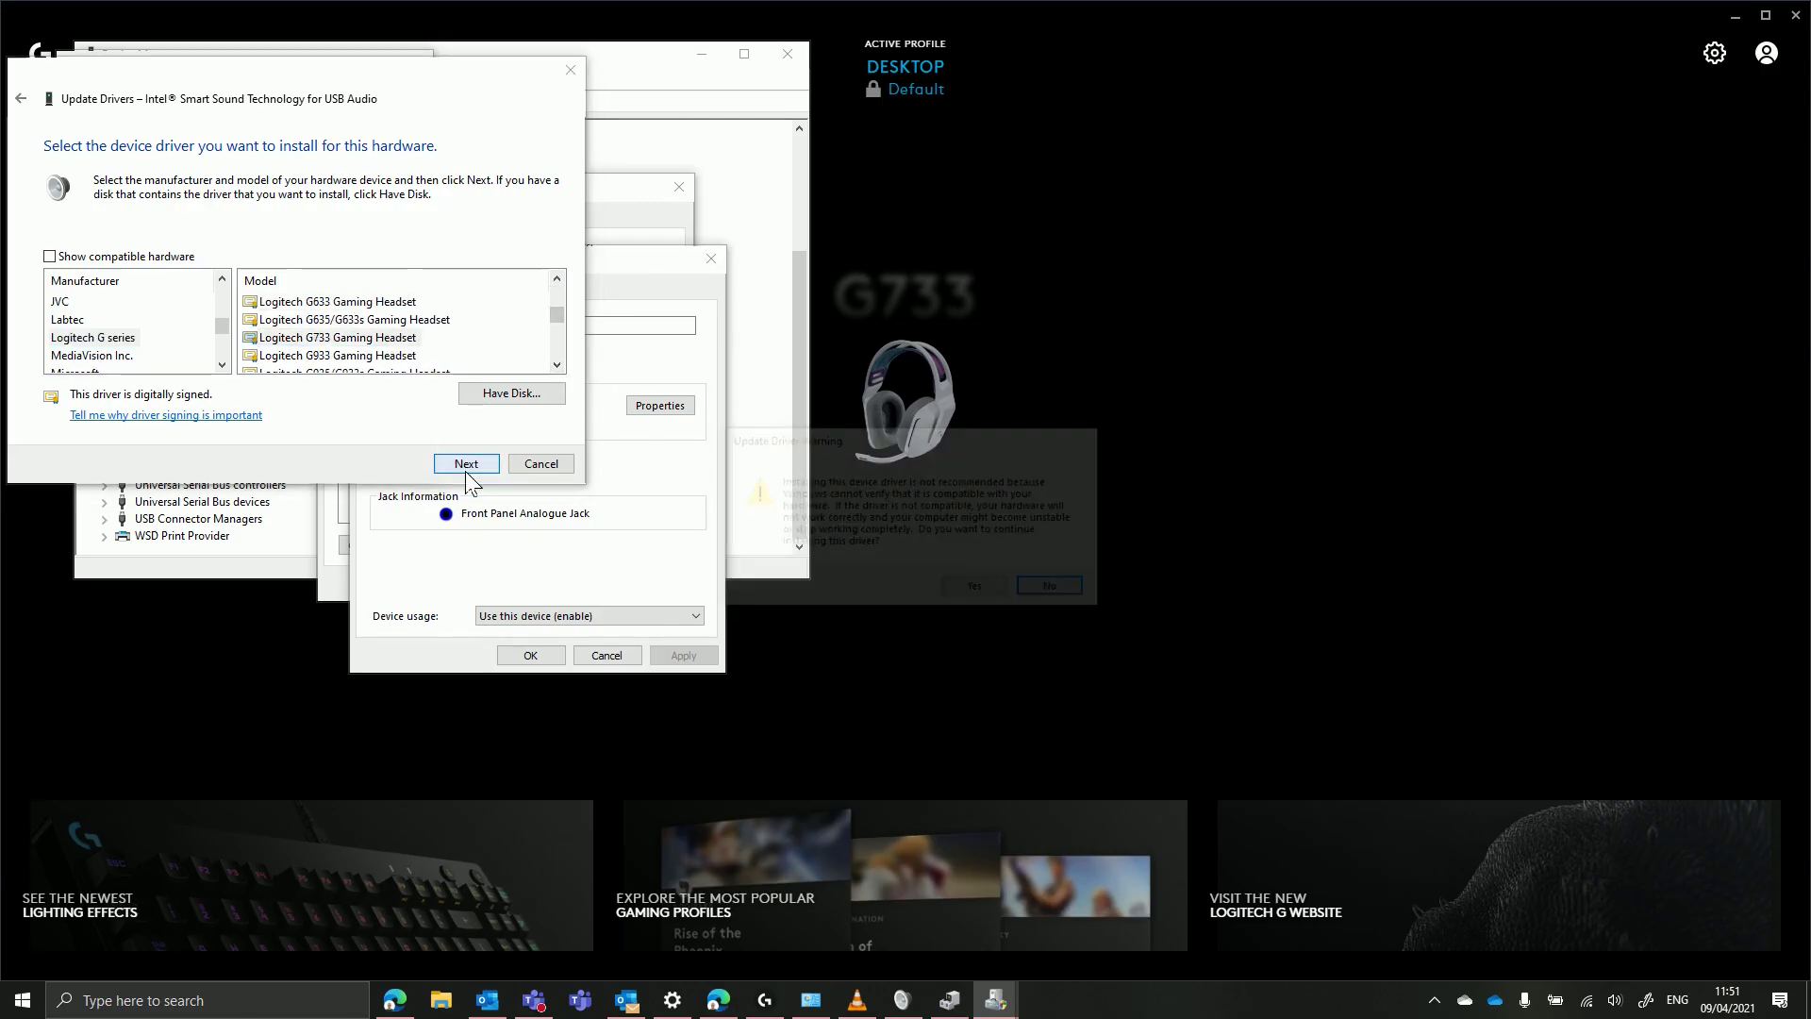
- Accept the compatibility warning to install the G733 driver, then close the wizard and Properties
click(978, 592)
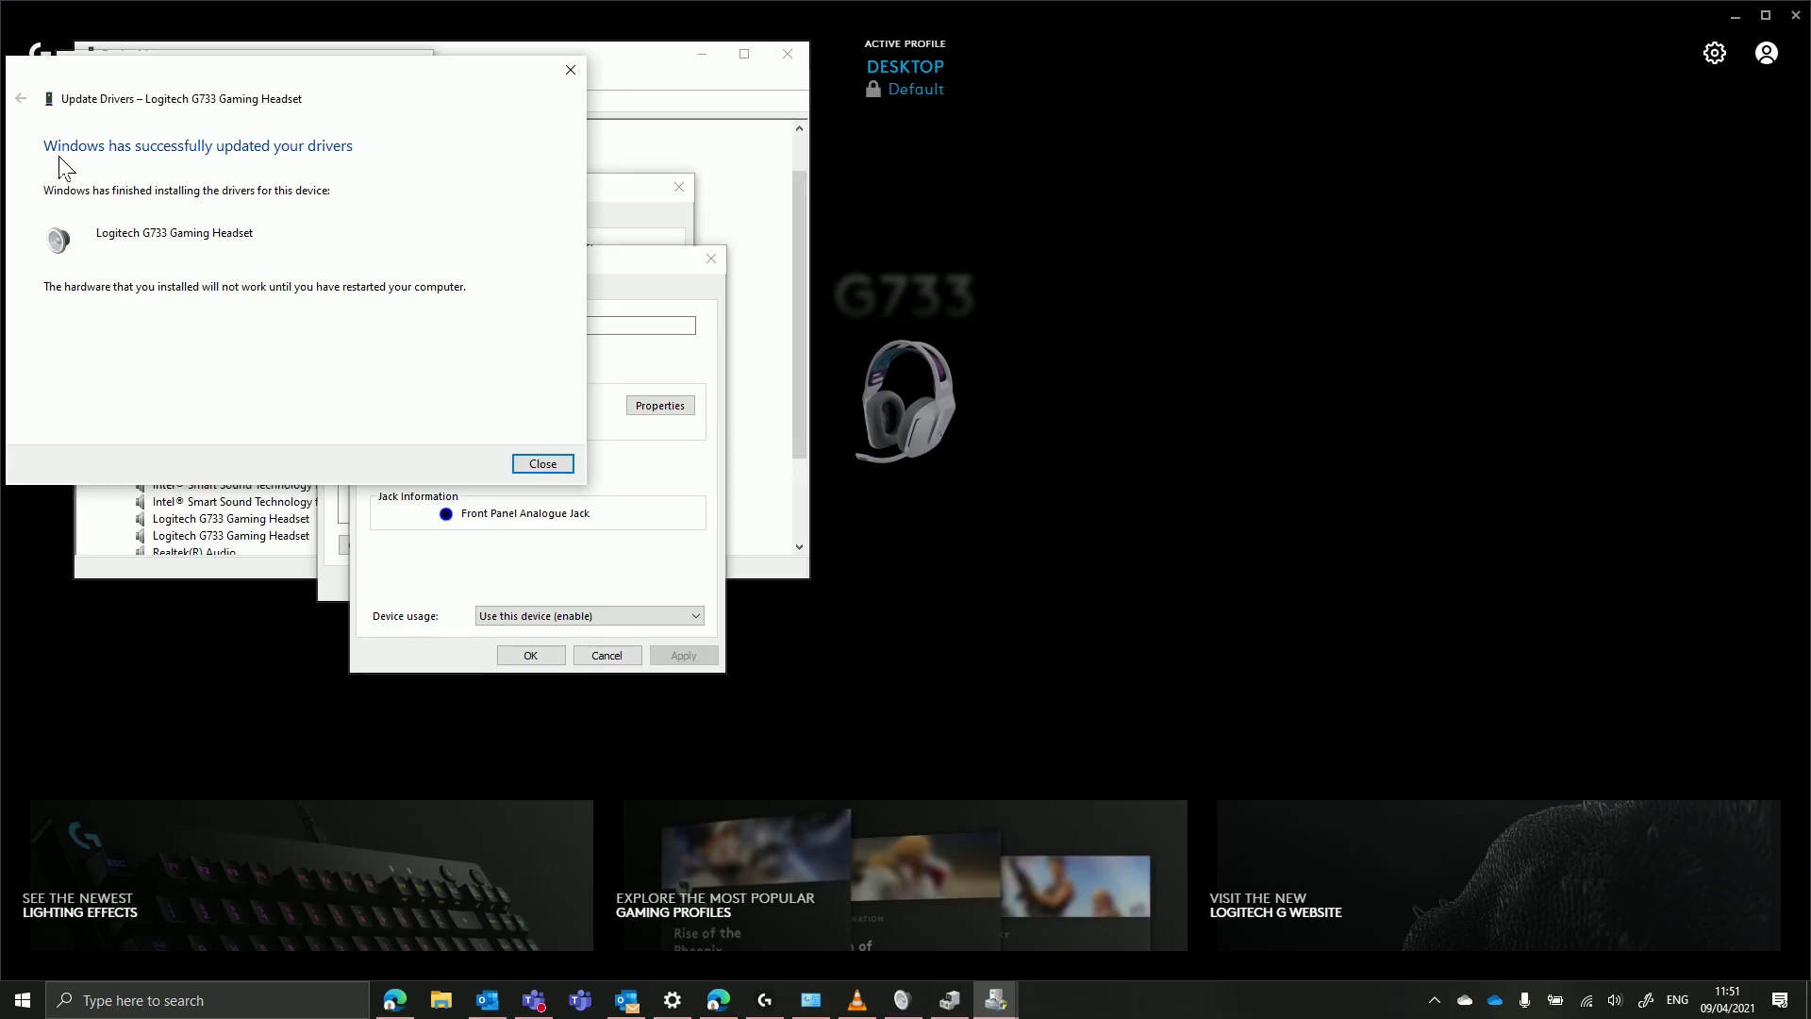
click(544, 464)
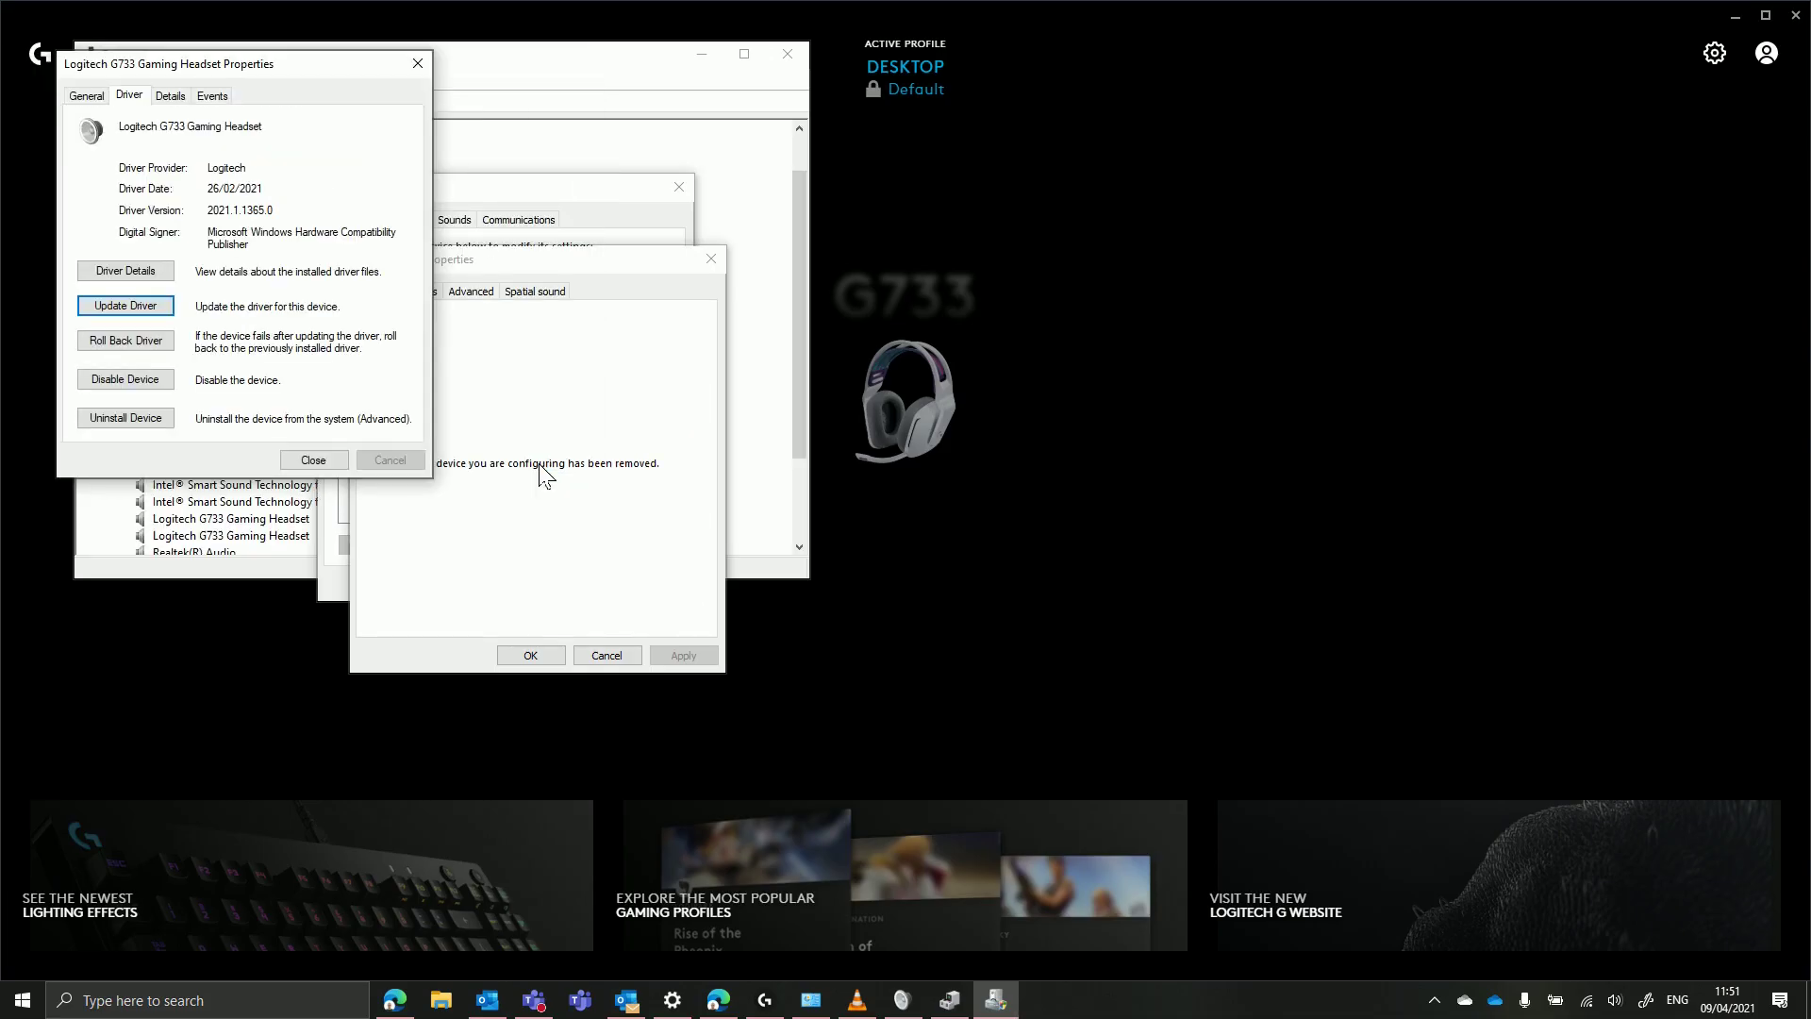
click(314, 457)
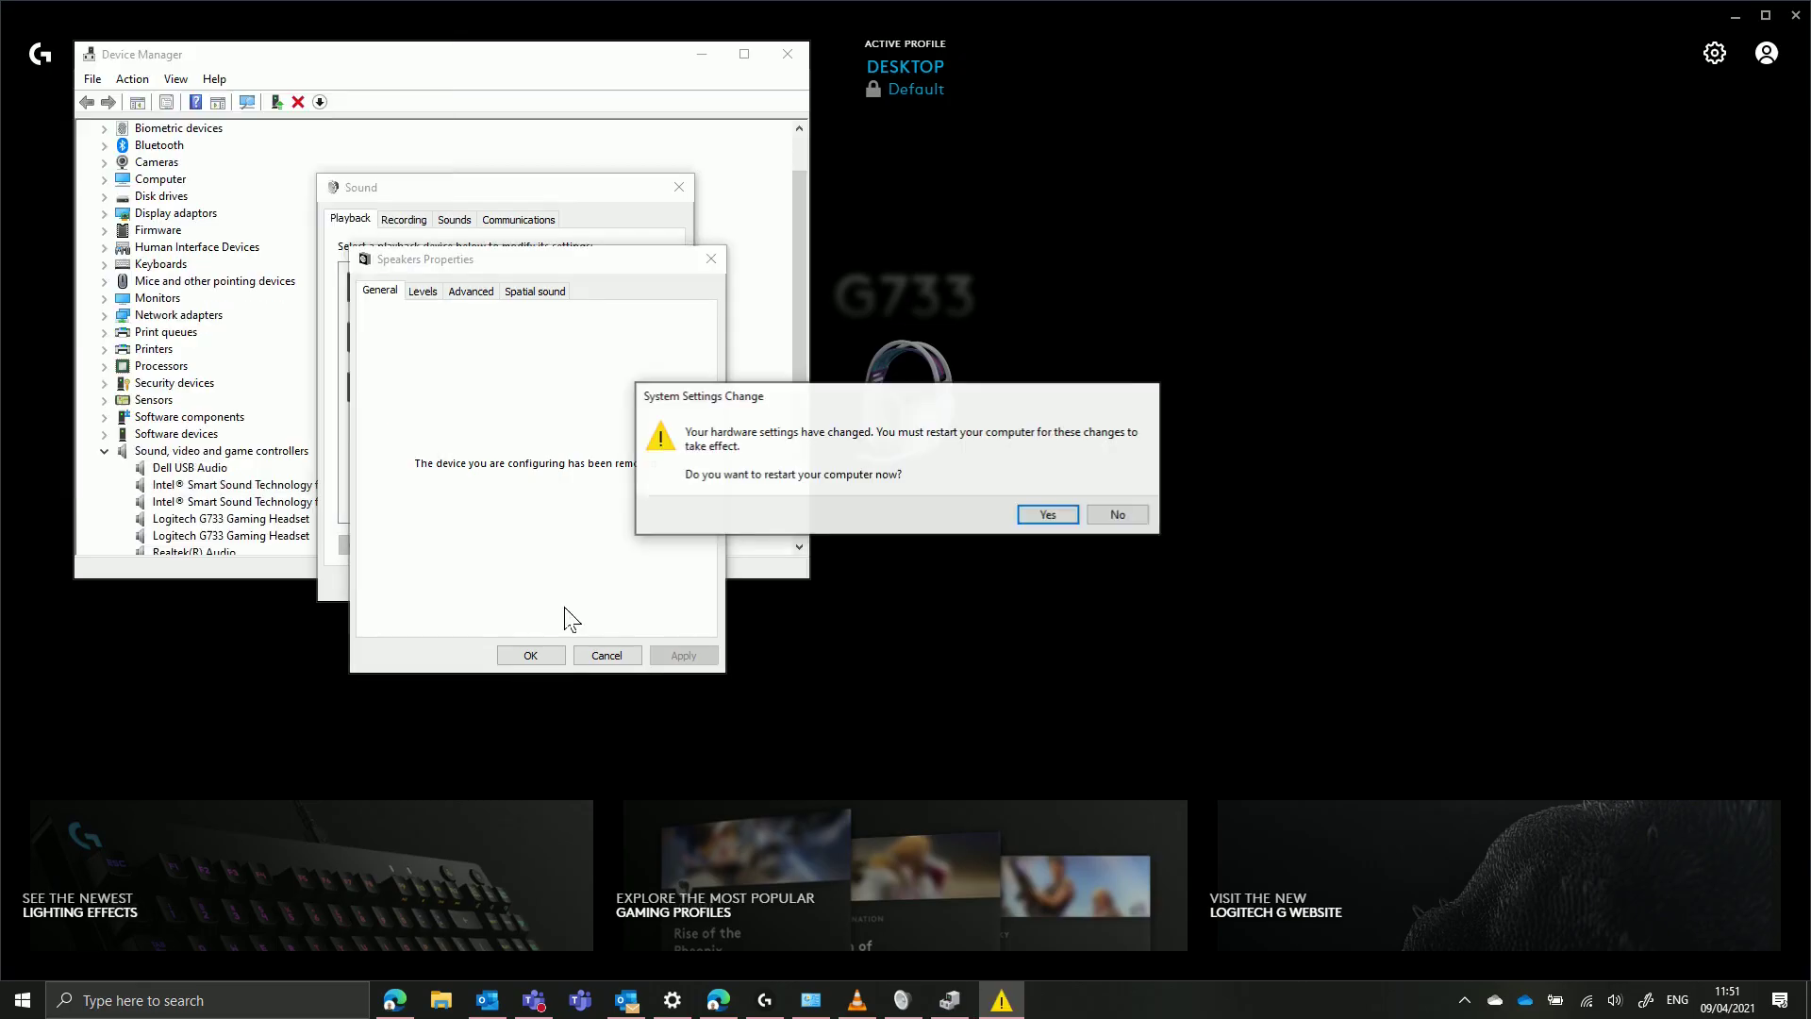
- Decline the restart, cancel the Speakers Properties and Sound dialogs, and select a G733 entry
click(1118, 514)
click(611, 654)
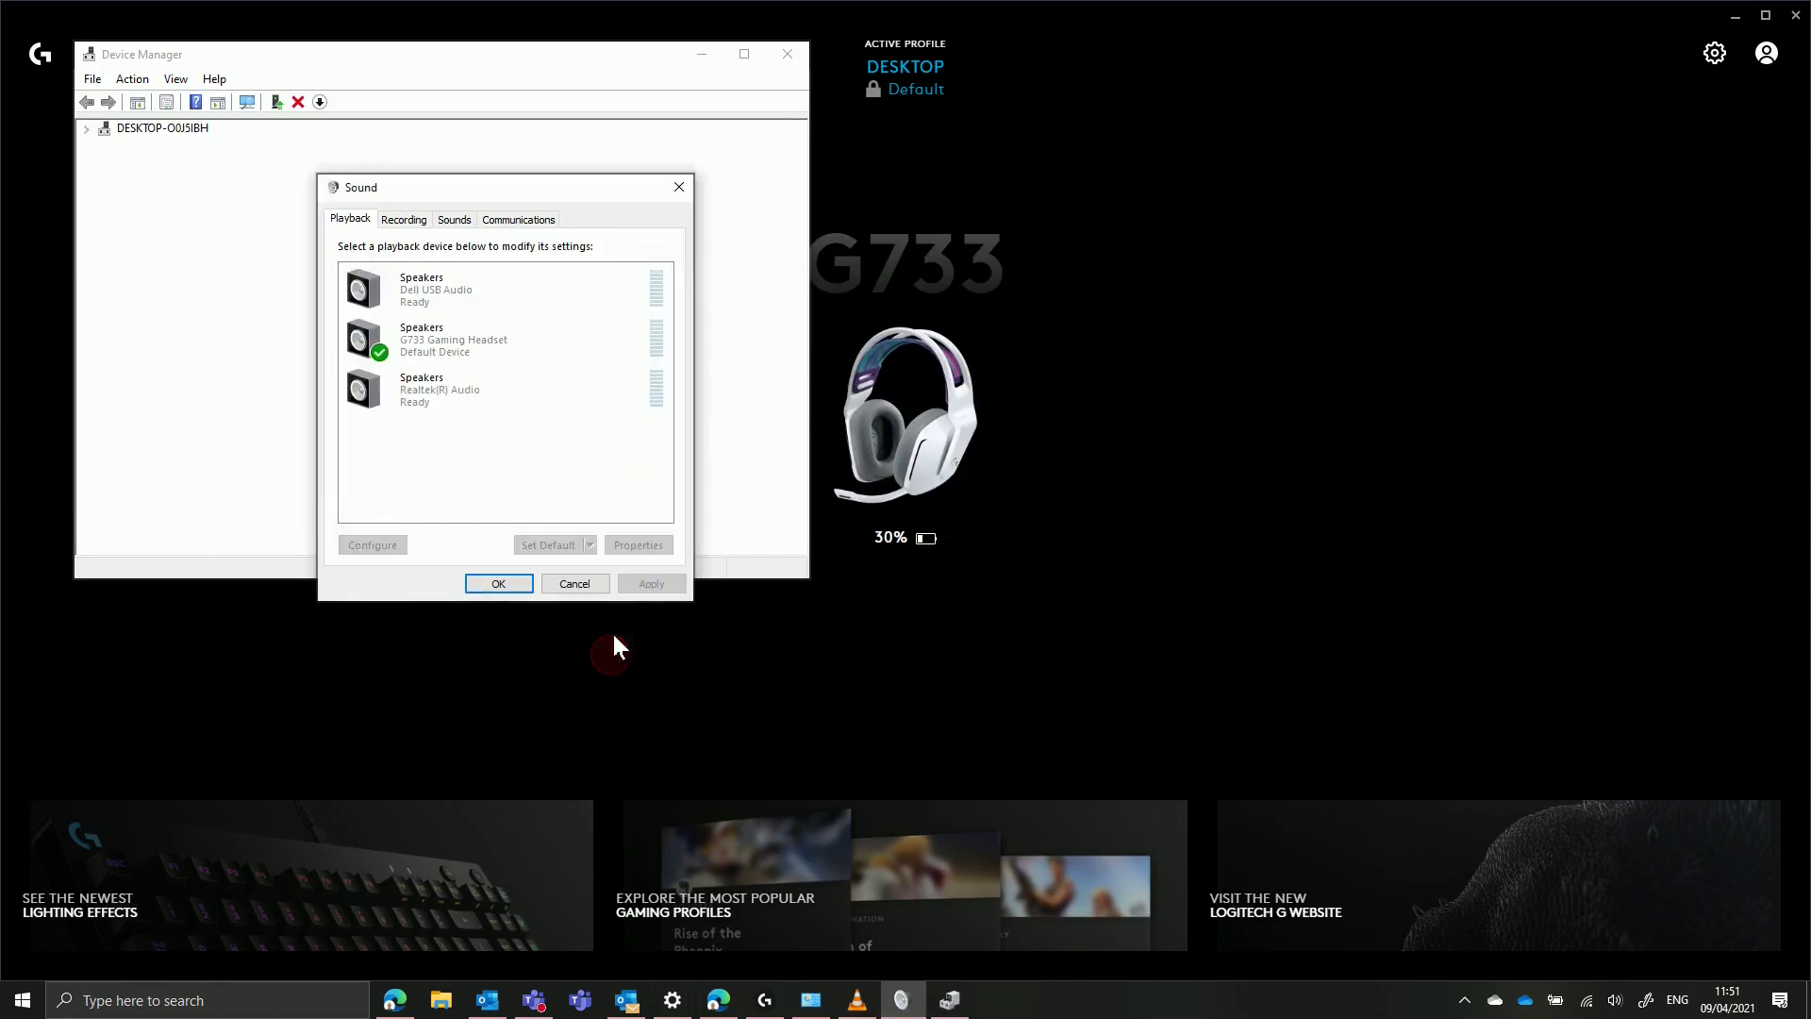
click(595, 584)
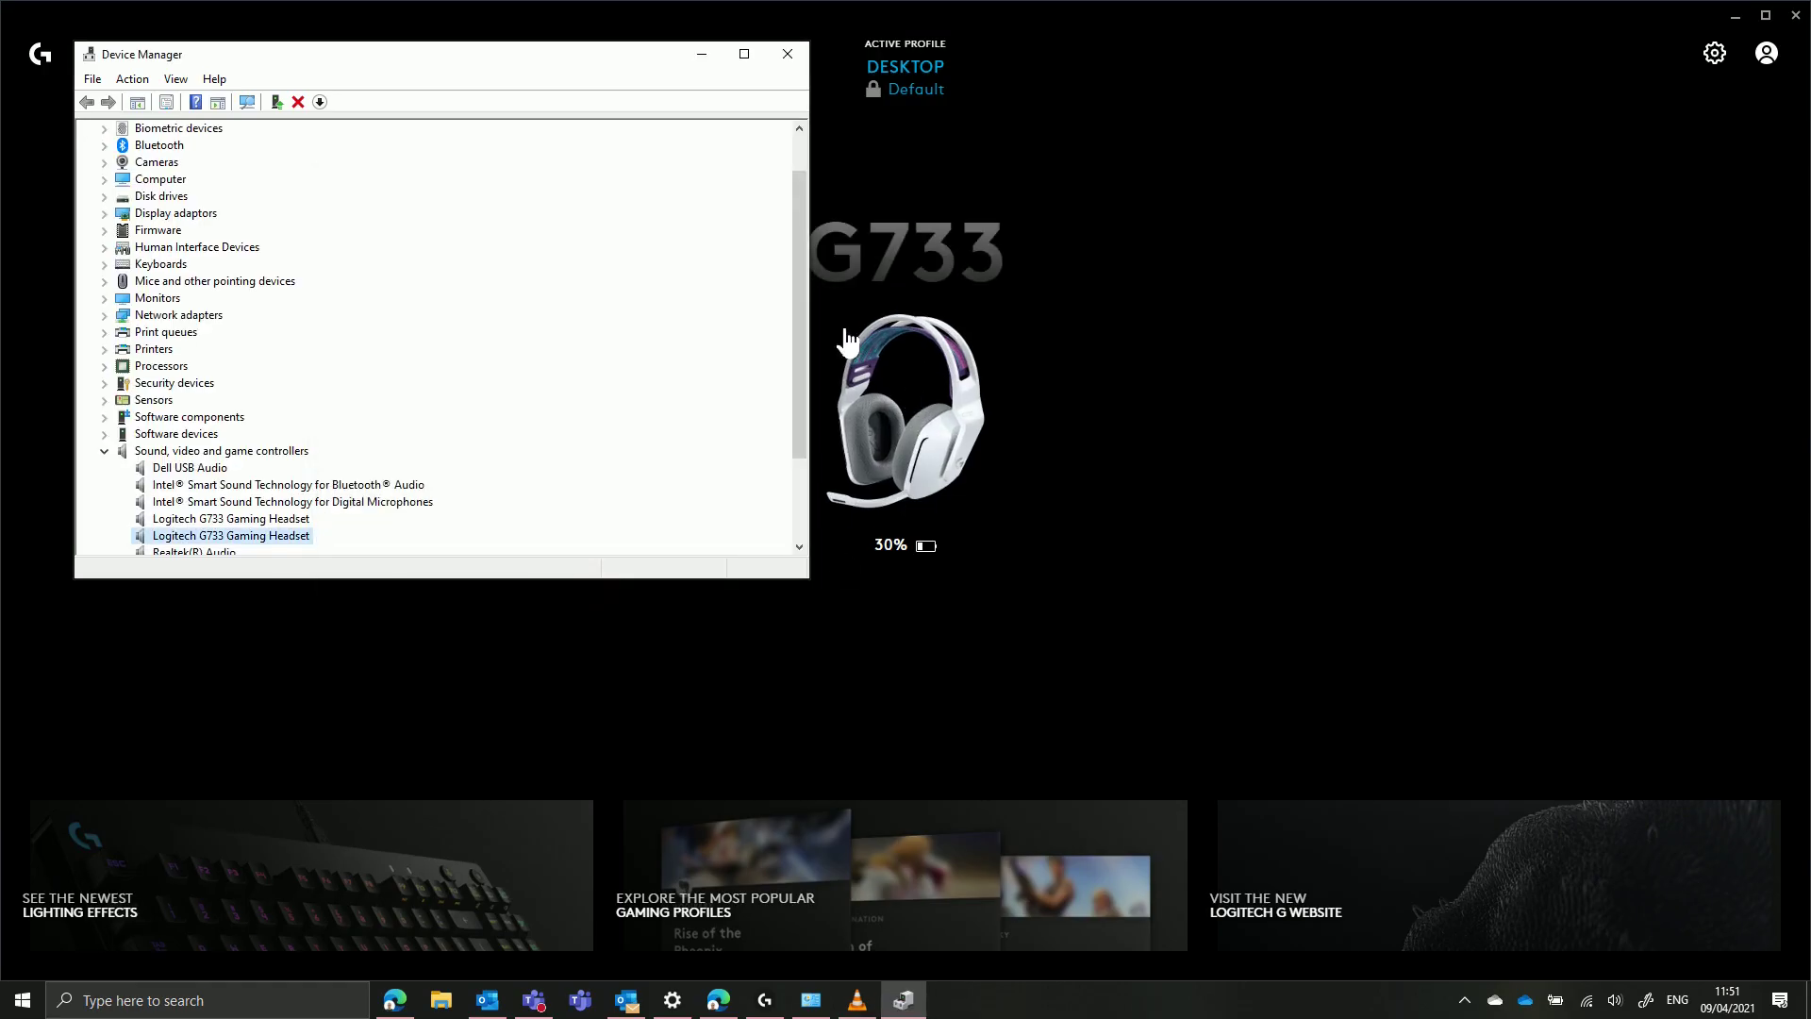
scroll(263, 488, down, 1)
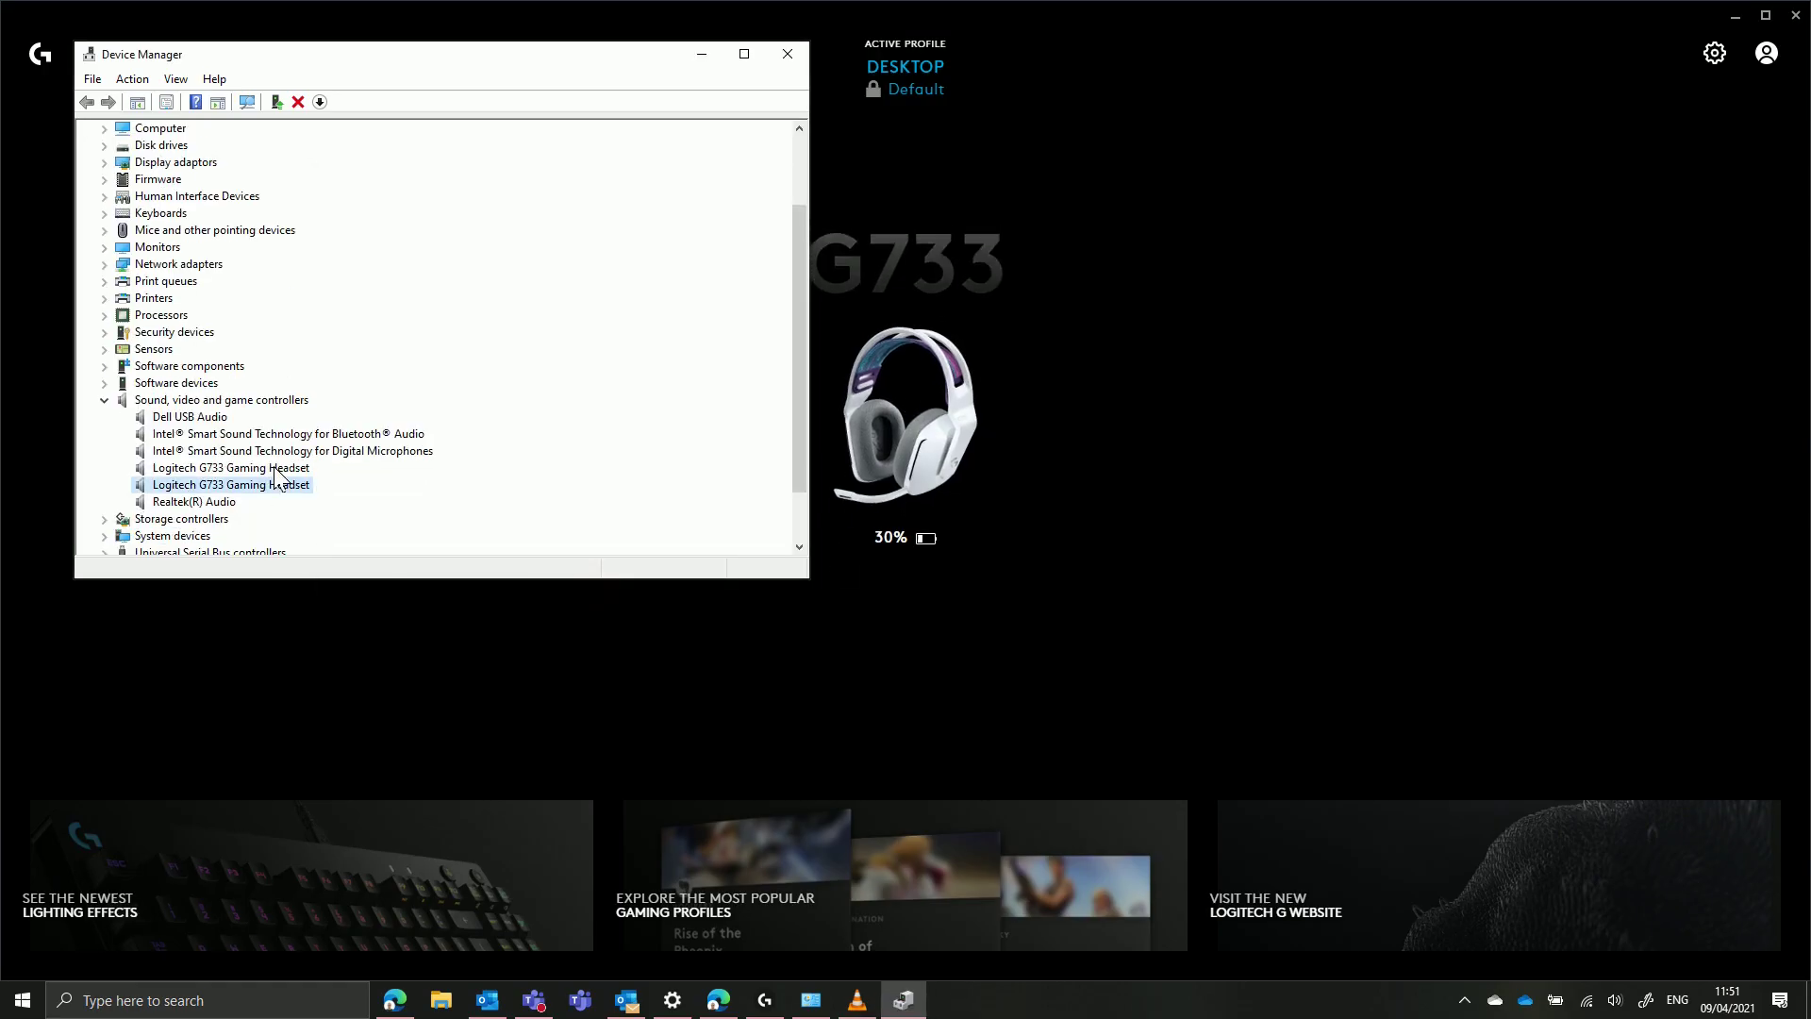
click(275, 470)
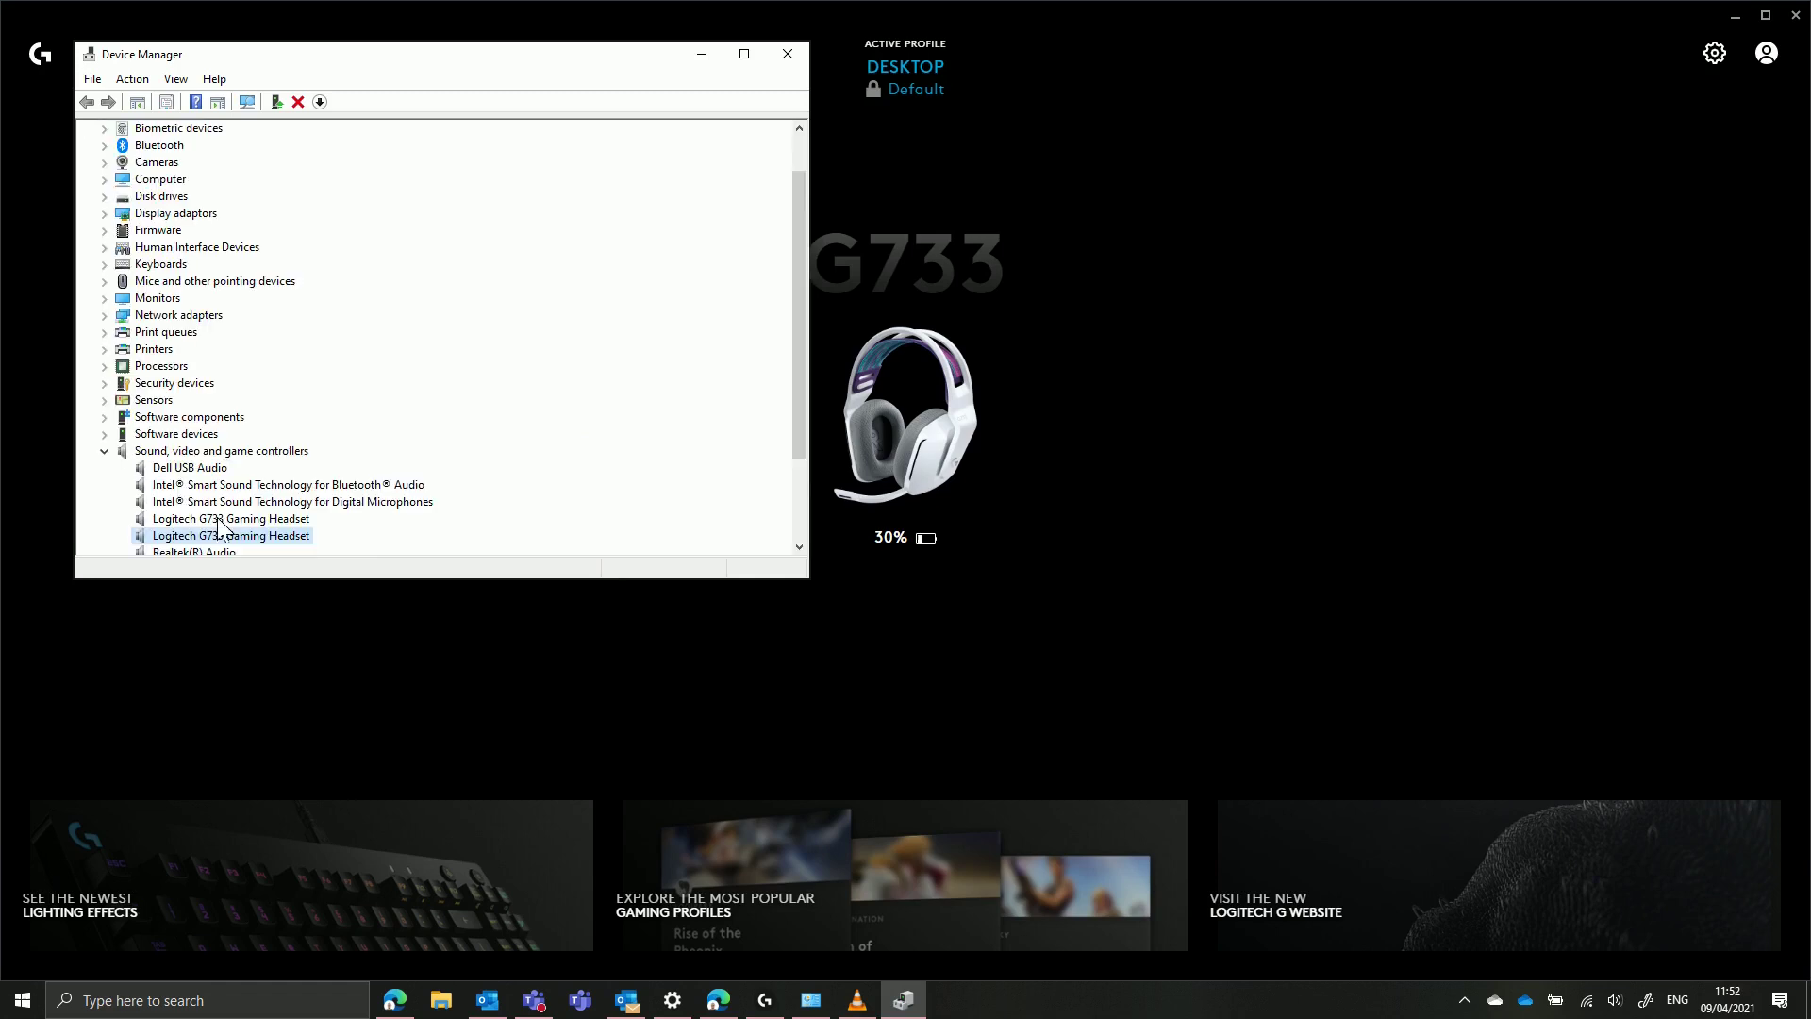
scroll(283, 545, down, 2)
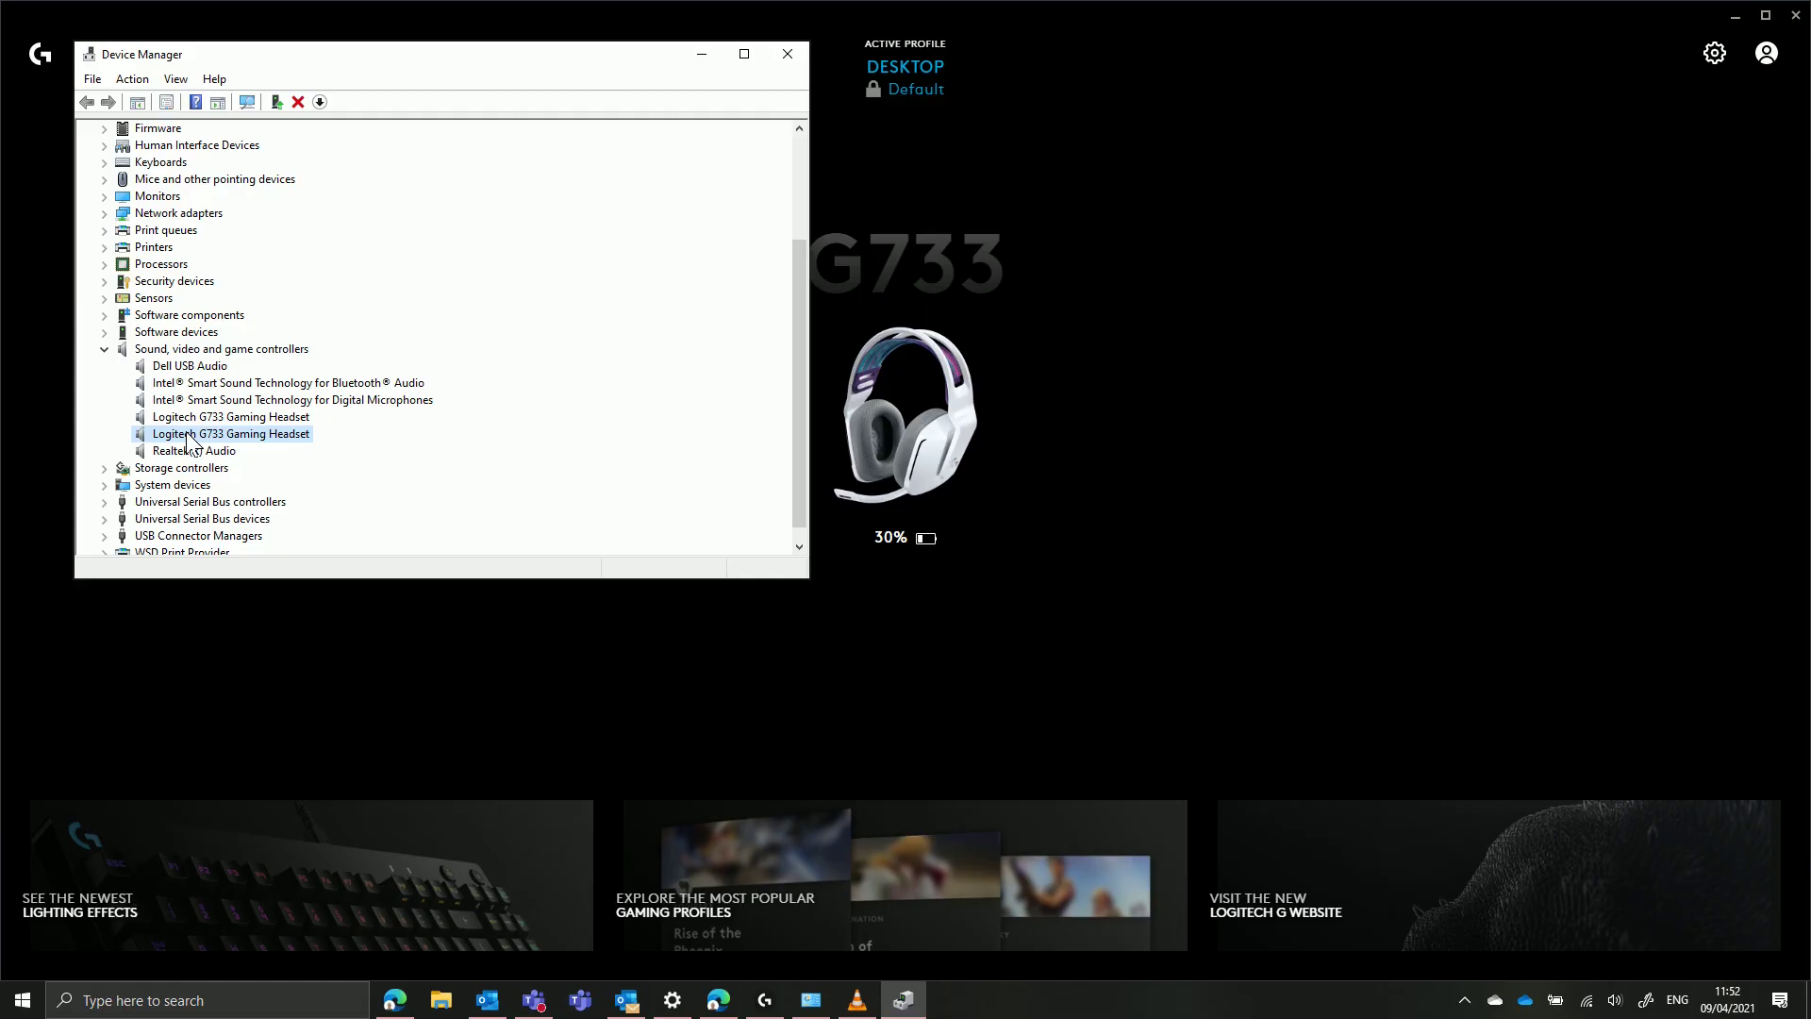
- Cancel the uninstall started for a G733 headset entry and close Device Manager
key(Delete)
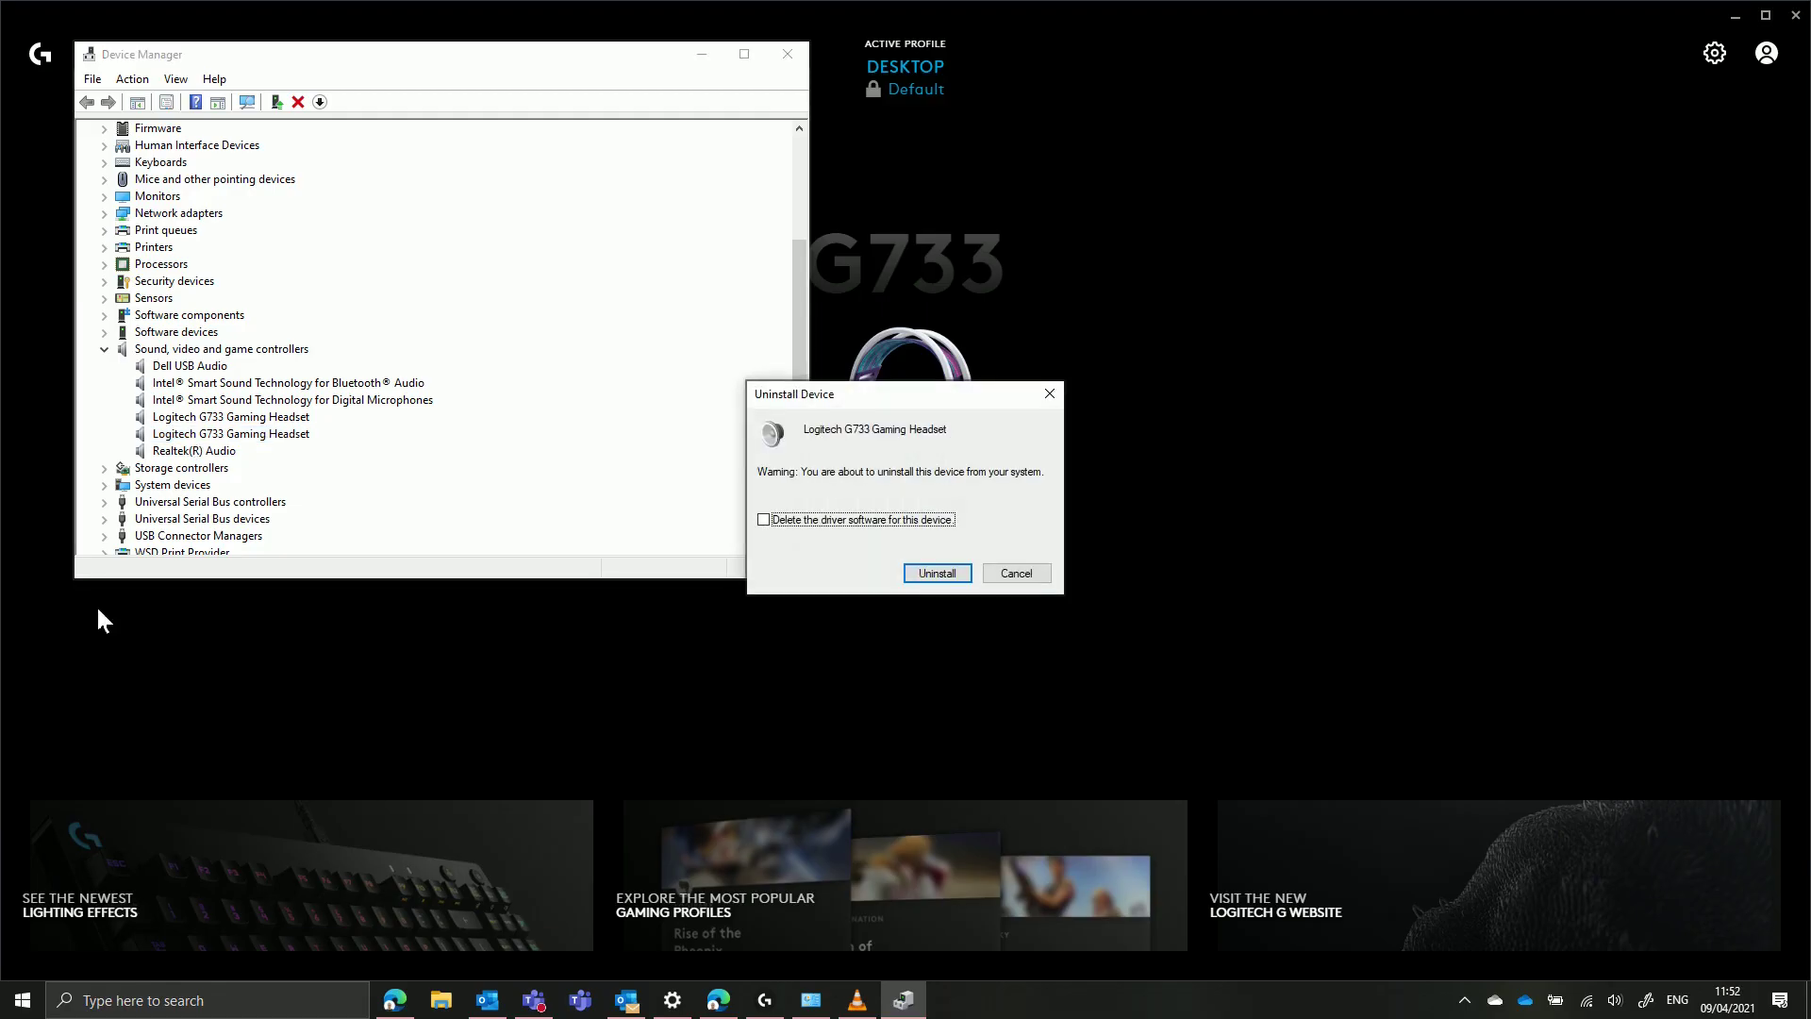
click(1016, 574)
click(786, 55)
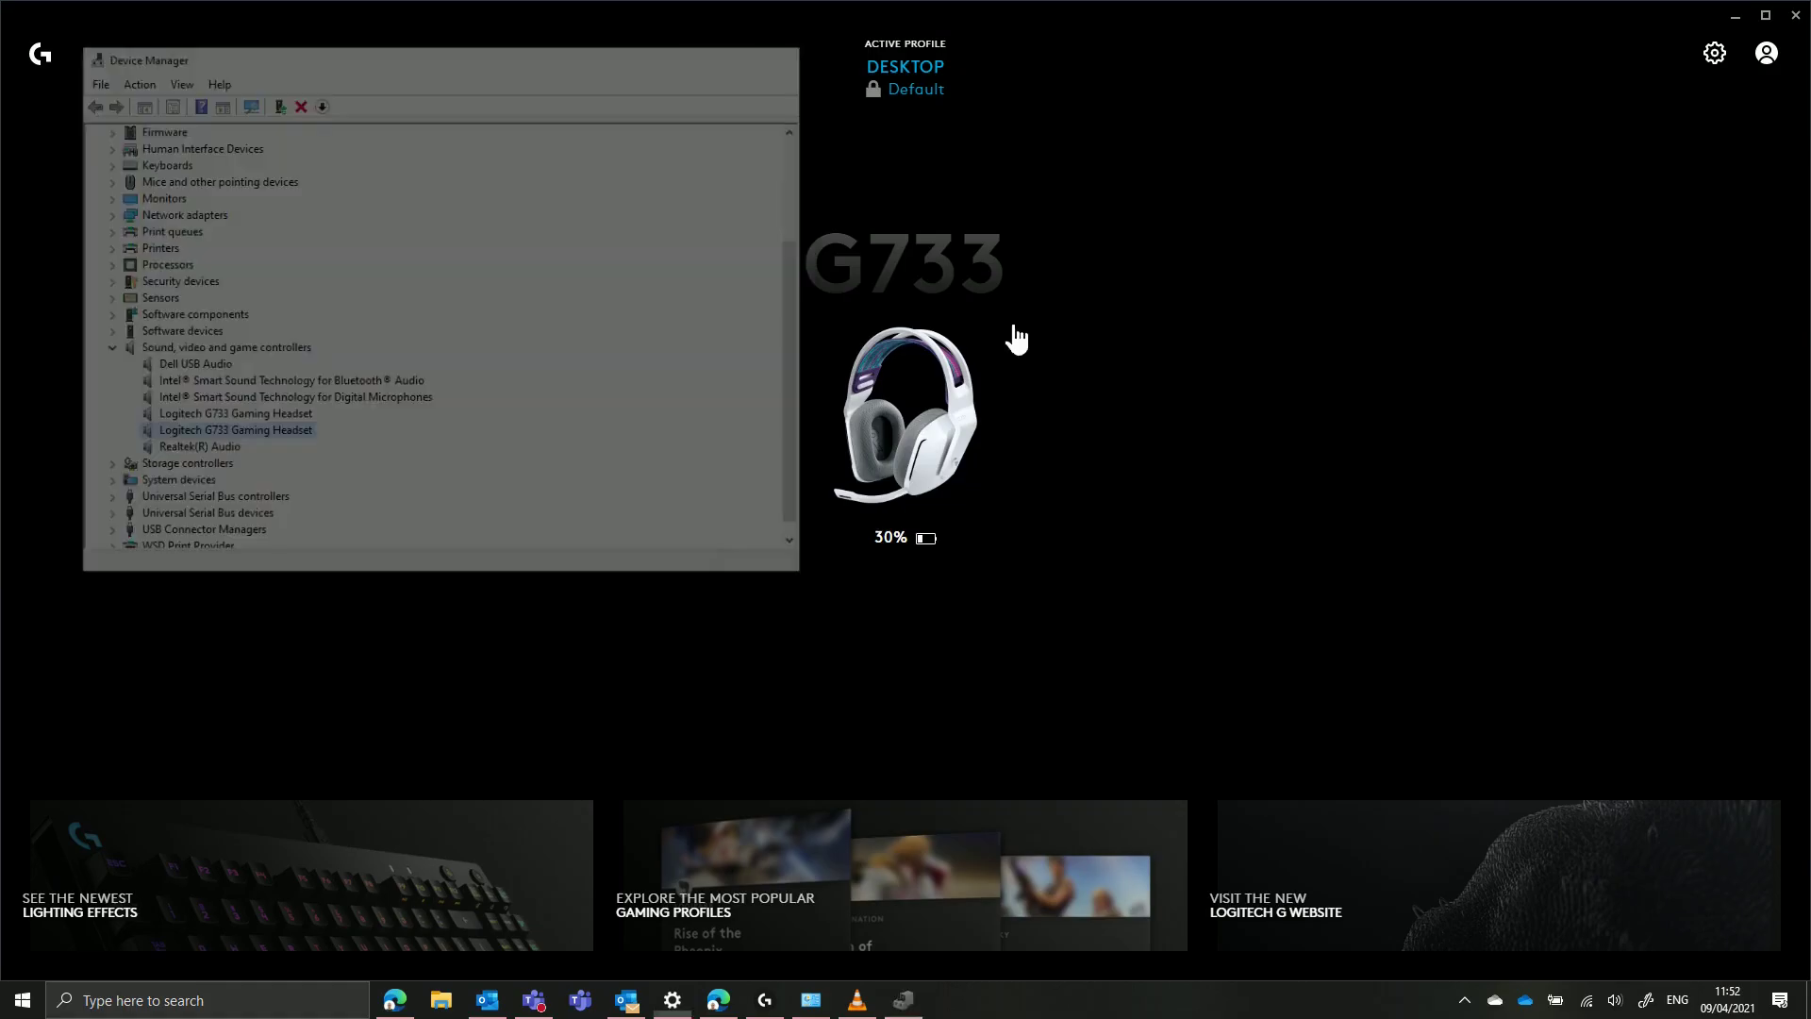